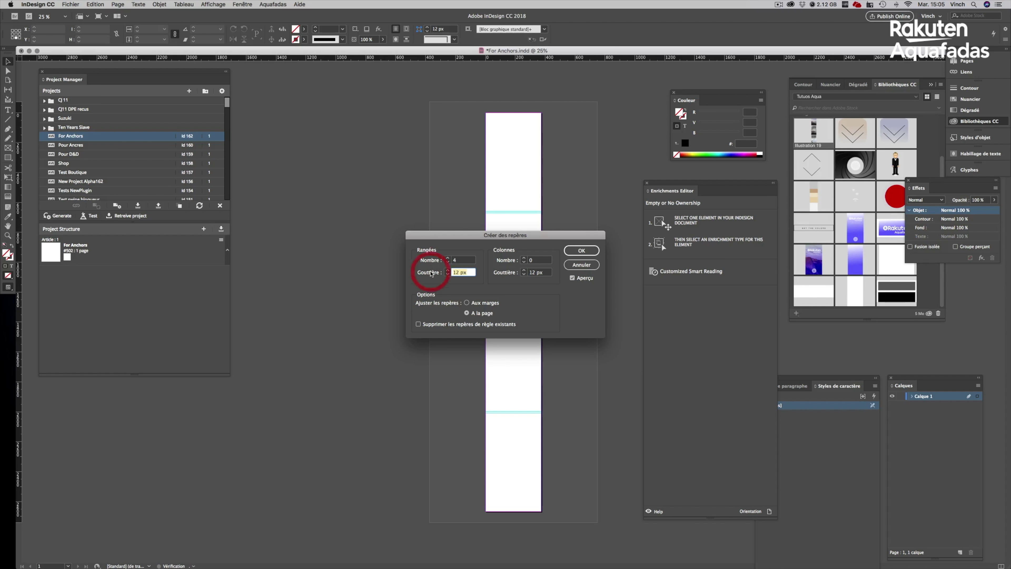
- Create page guides with four rows and a row gutter of 0
text(0)
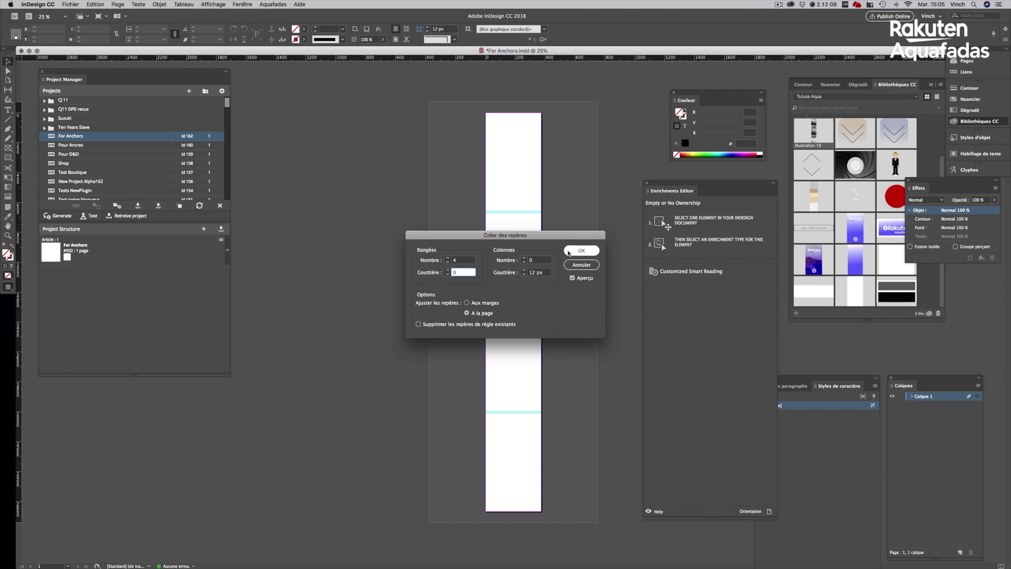
click(567, 251)
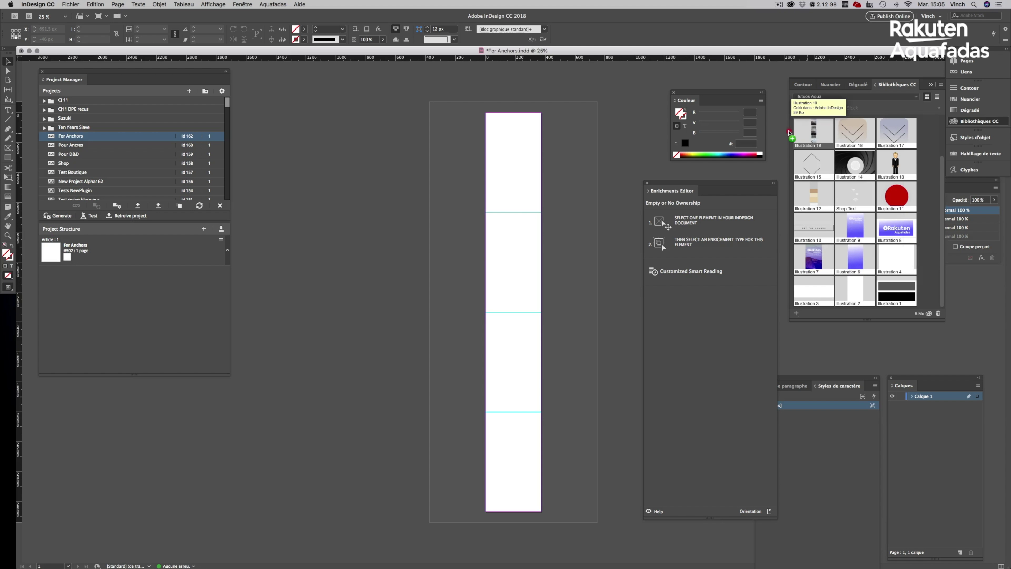
- Place the library layout Illustration 19 on the page and add the Illustration 17 chevron over its first photo
drag(812, 132, 490, 121)
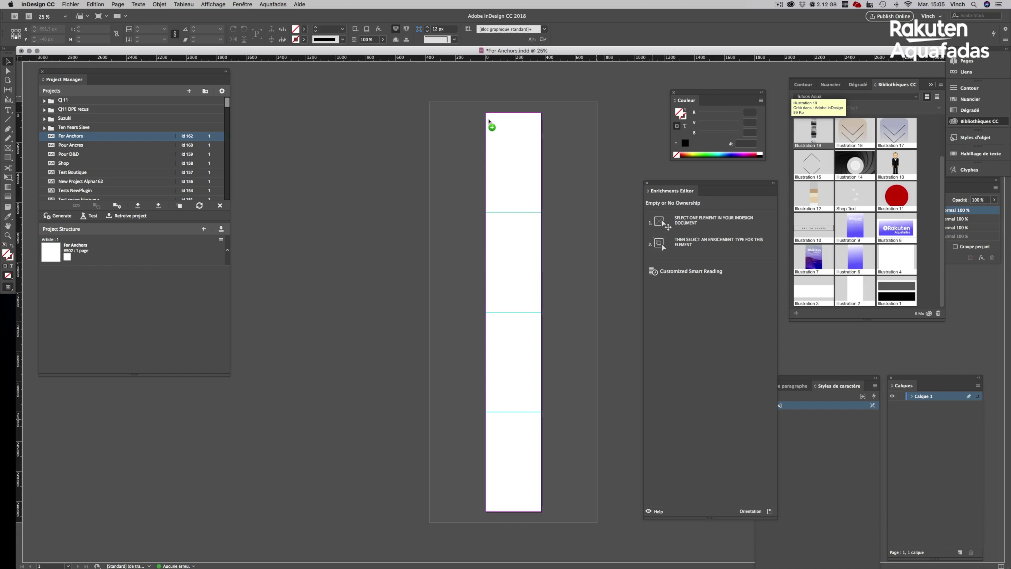
key(super+equal)
click(486, 359)
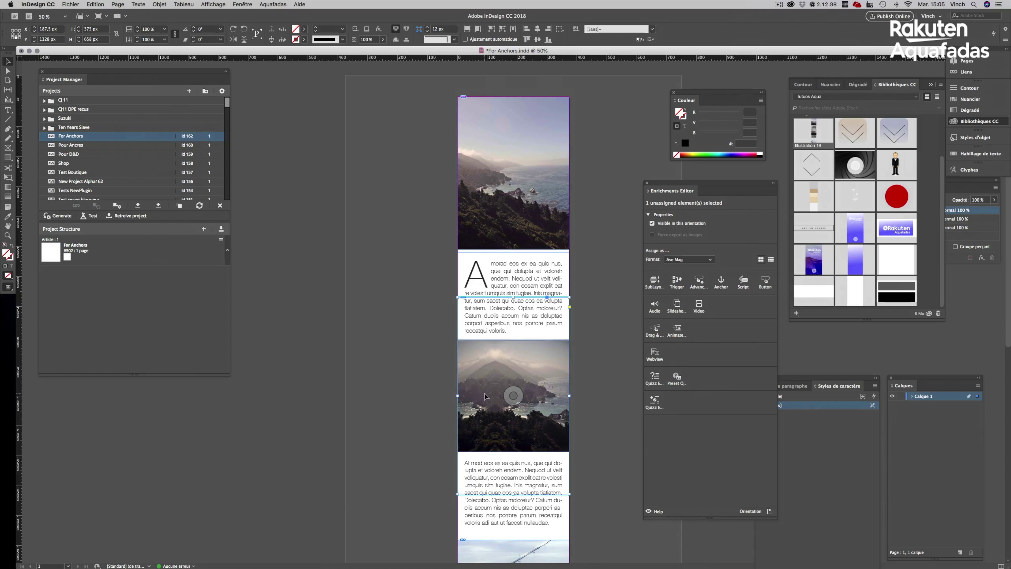
scroll(484, 393, down, 6)
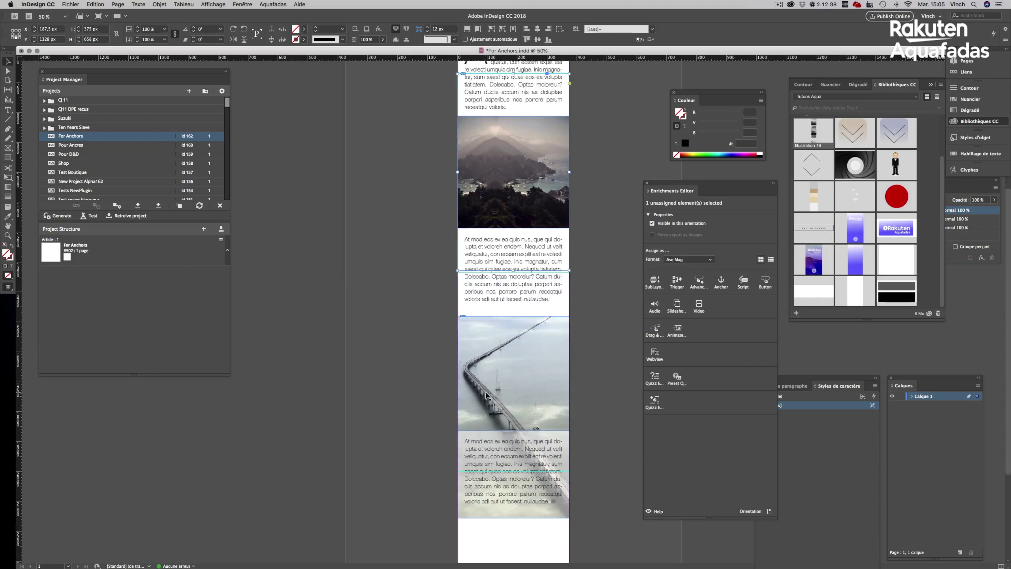
scroll(485, 391, up, 6)
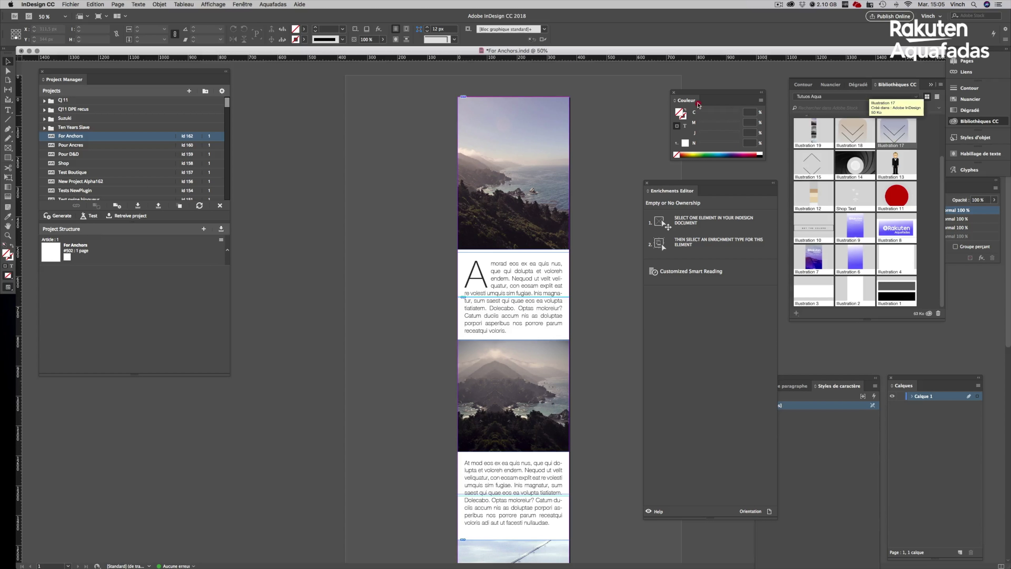
drag(699, 105, 489, 114)
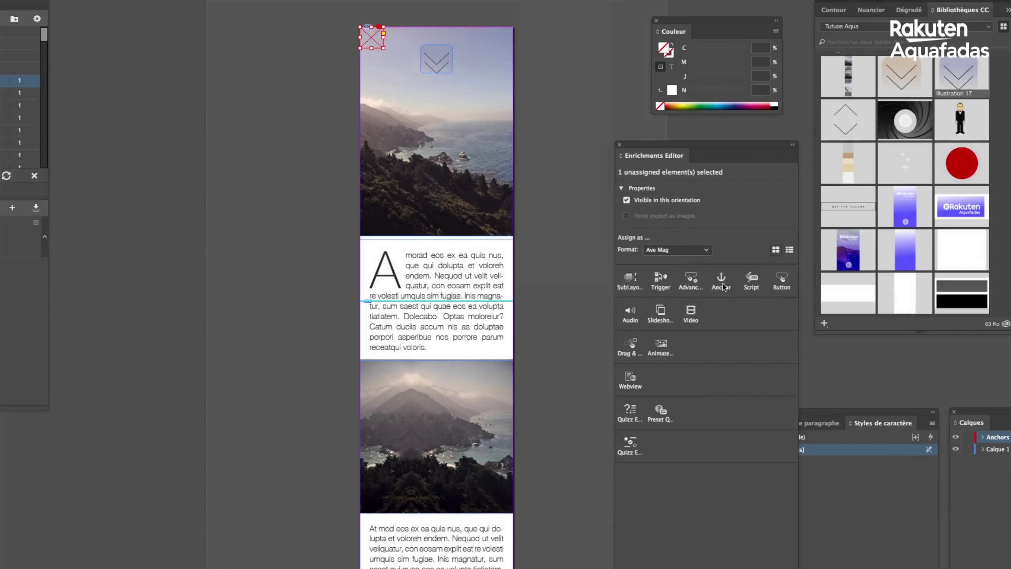
- Assign the small frame at the page's upper corner as an Anchor enrichment with the item name Start
click(722, 287)
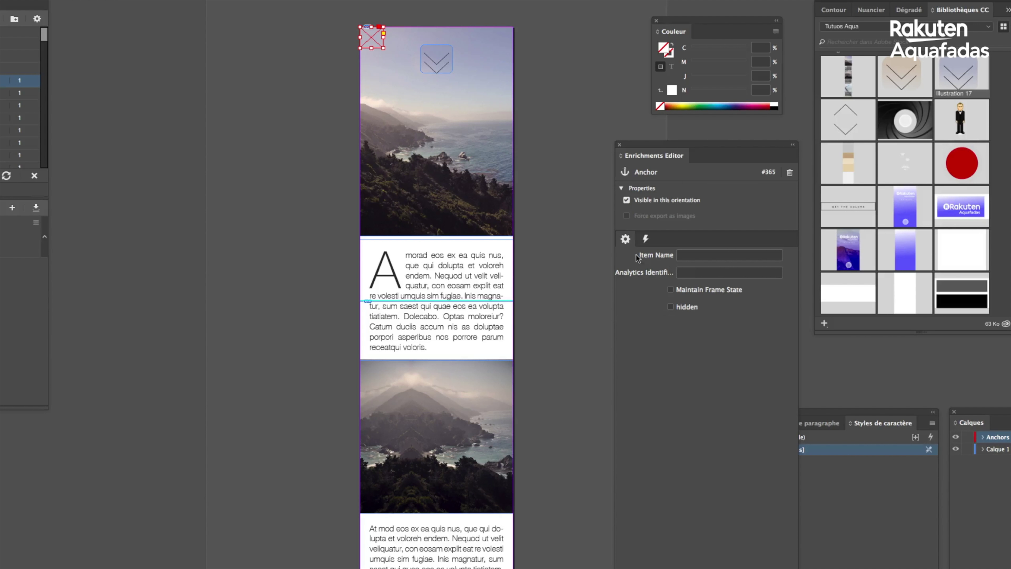
click(701, 255)
text(Start)
- Copy the anchor frame to the first and second horizontal guides, naming the copies A1 and A2
drag(377, 40, 379, 315)
scroll(437, 279, down, 6)
drag(368, 385, 377, 335)
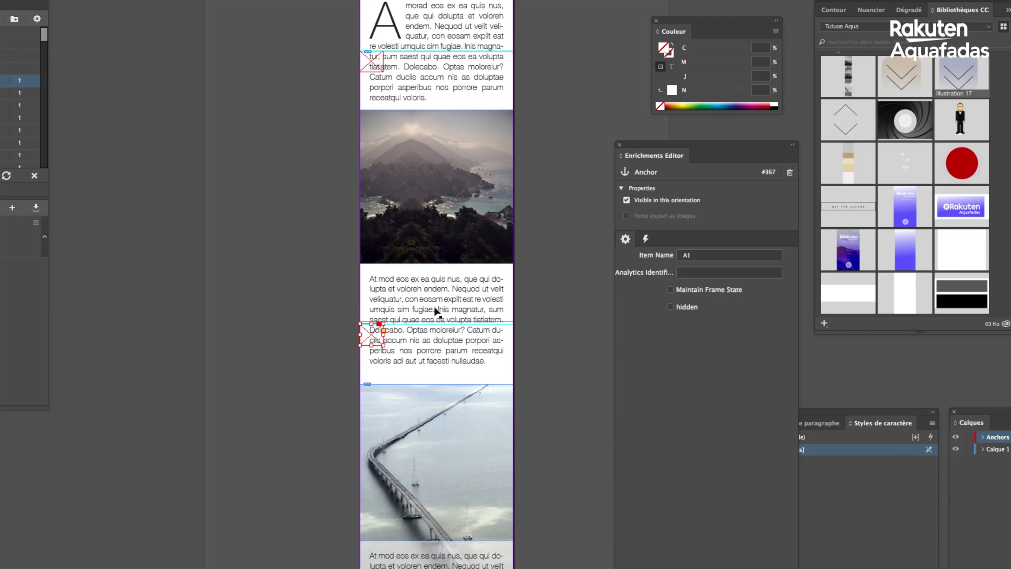
click(697, 256)
key(Tab)
- Copy the A2 anchor down to the third horizontal guide and name the copy A3
scroll(428, 215, down, 4)
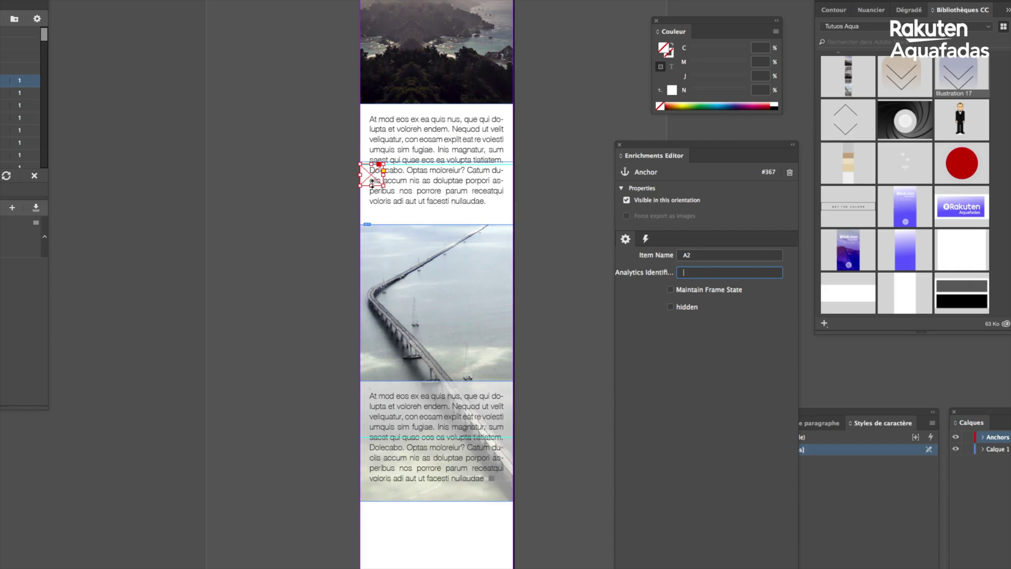
drag(373, 172, 373, 446)
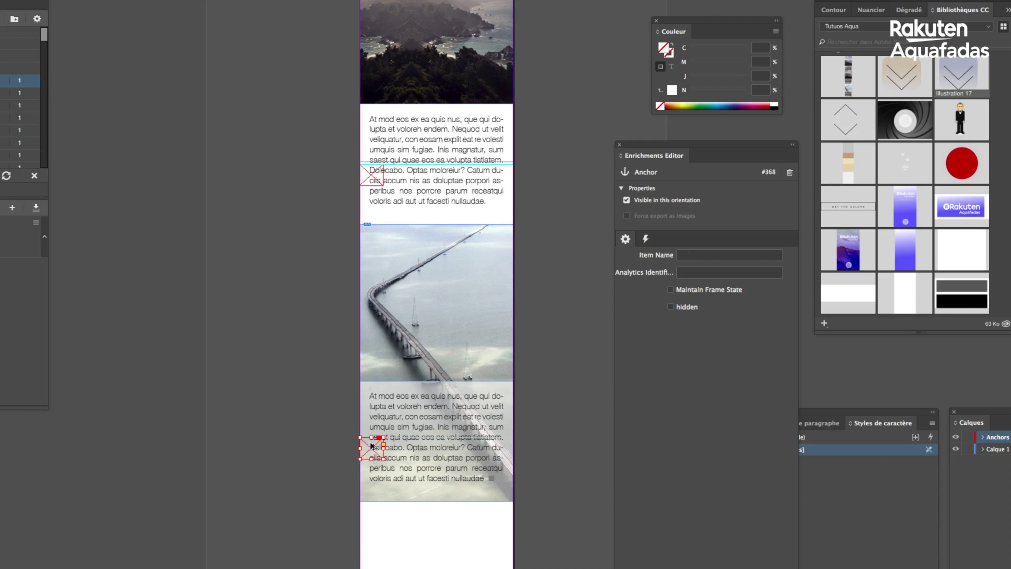
click(686, 255)
text(A2)
text(3)
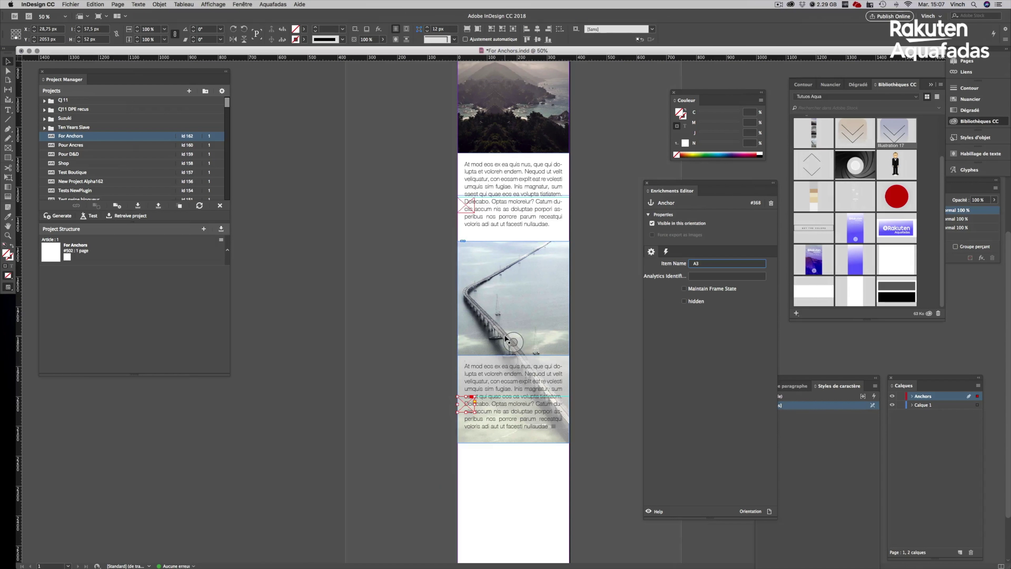
- Copy the A3 anchor to the lower corner of the page and name the copy End
drag(469, 413, 474, 545)
drag(464, 486, 464, 516)
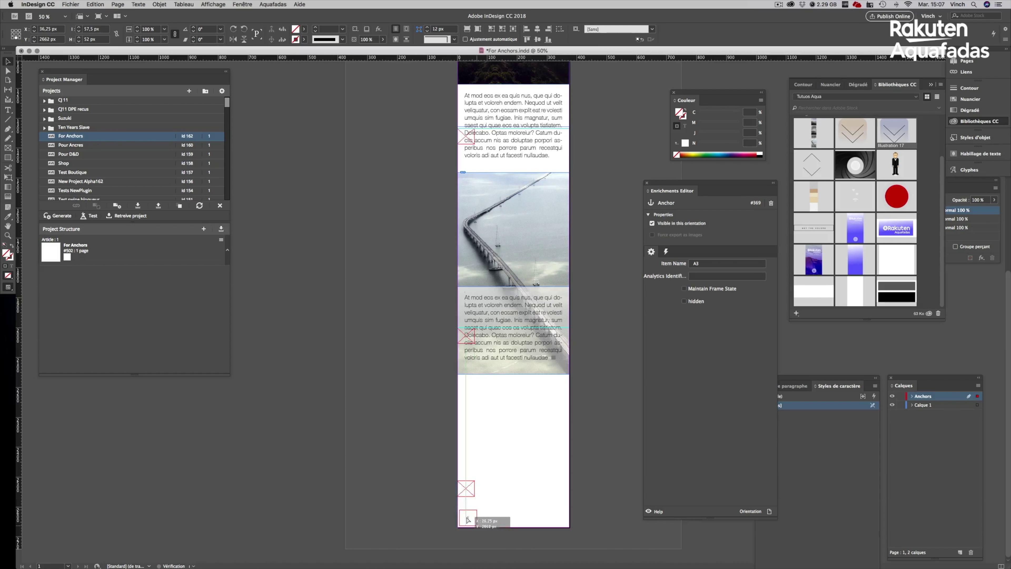
click(693, 263)
text(E)
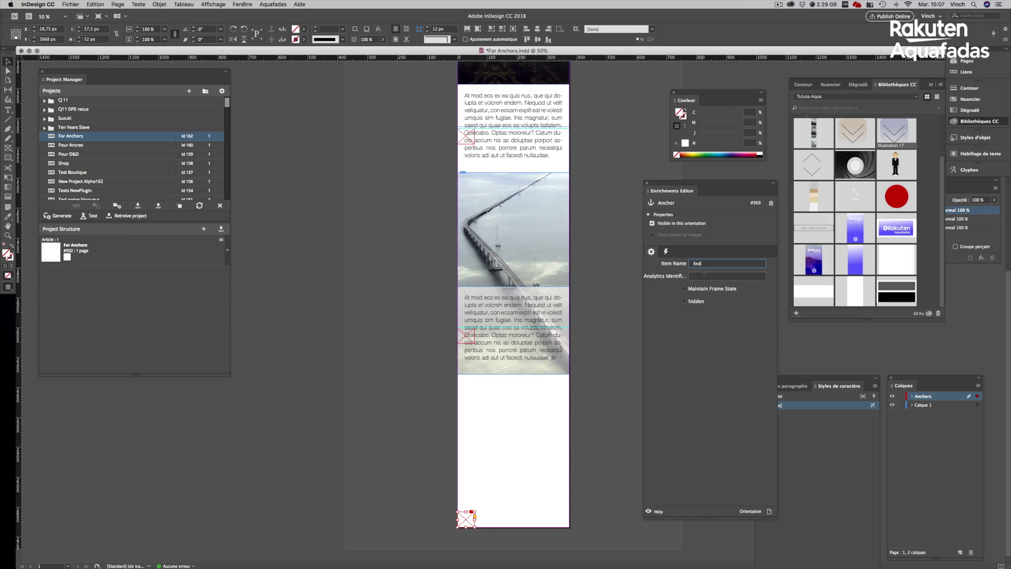
text(nd)
click(704, 274)
- Turn the chevron on the first photo into a Button that tells the Reader to Go to Anchor A1
scroll(531, 244, up, 5)
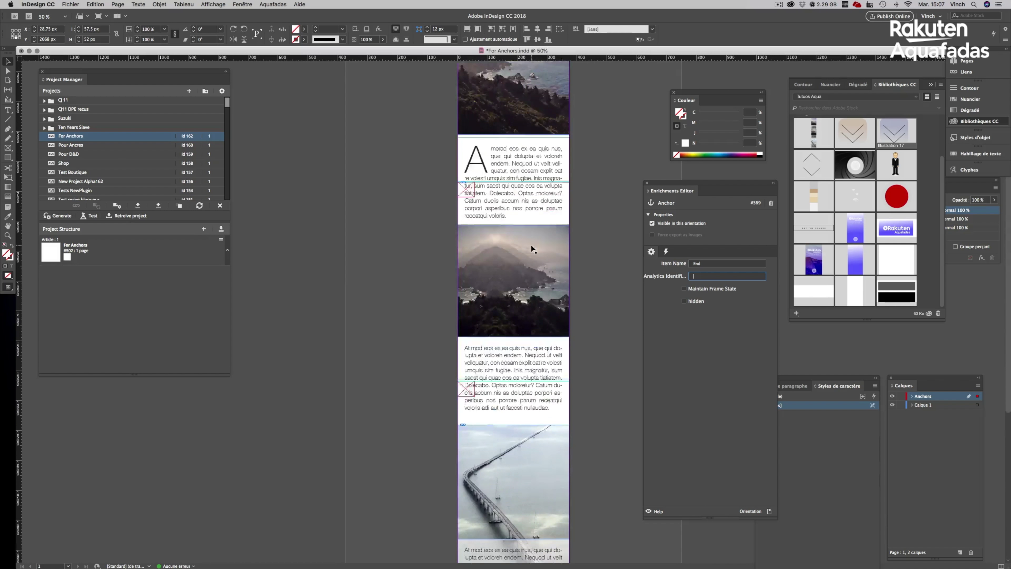
scroll(531, 244, up, 2)
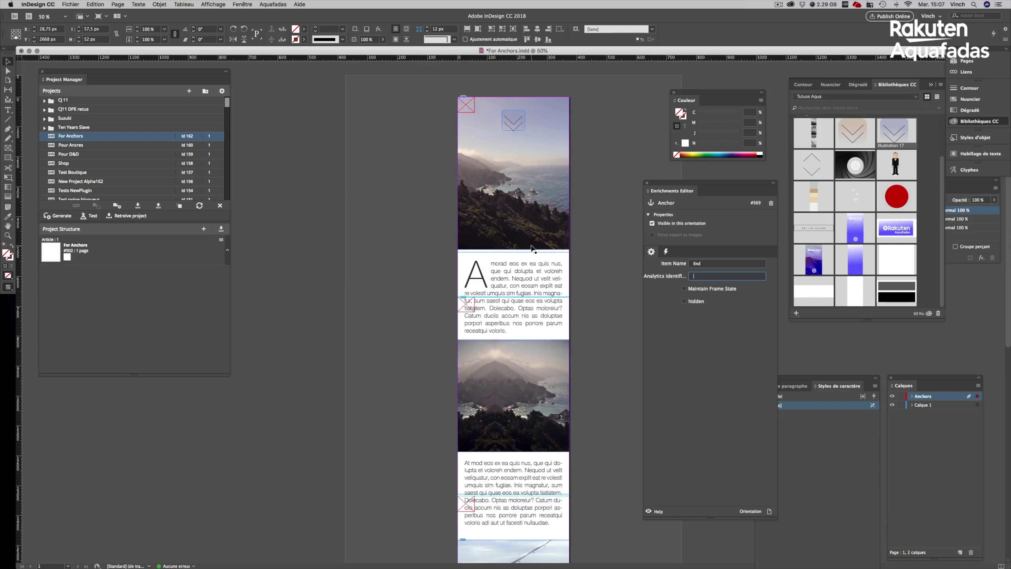
click(515, 124)
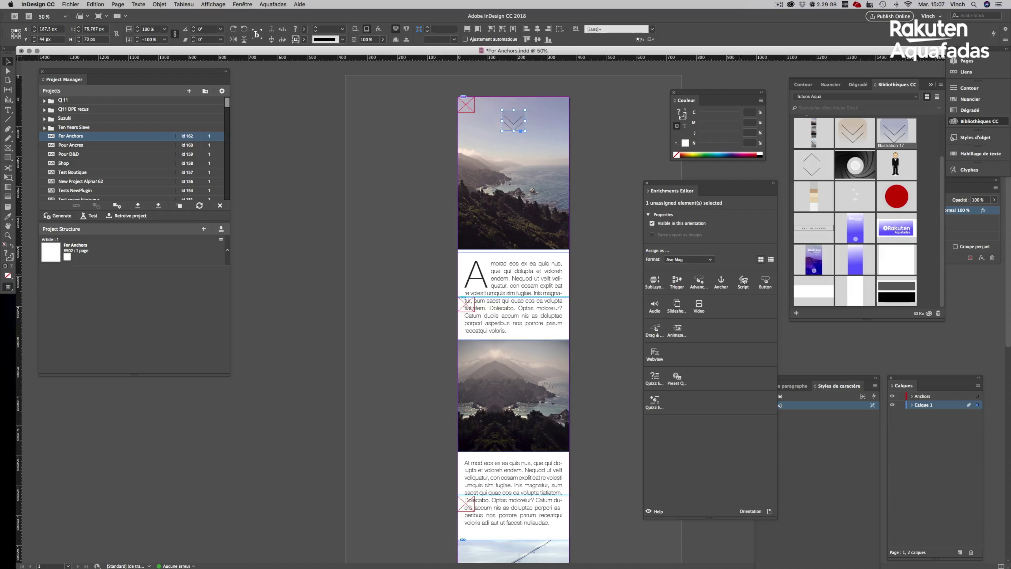
click(766, 282)
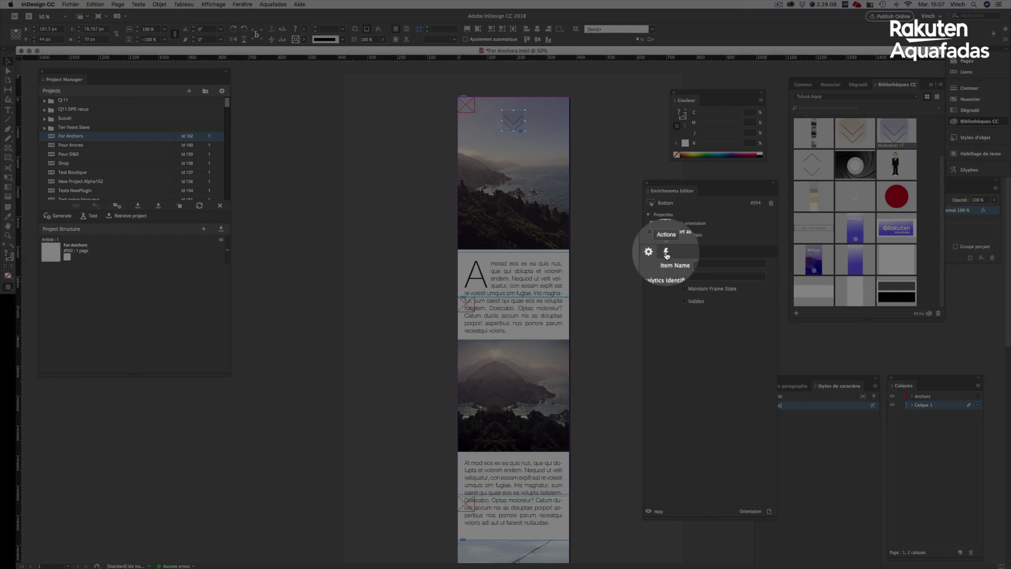
click(666, 252)
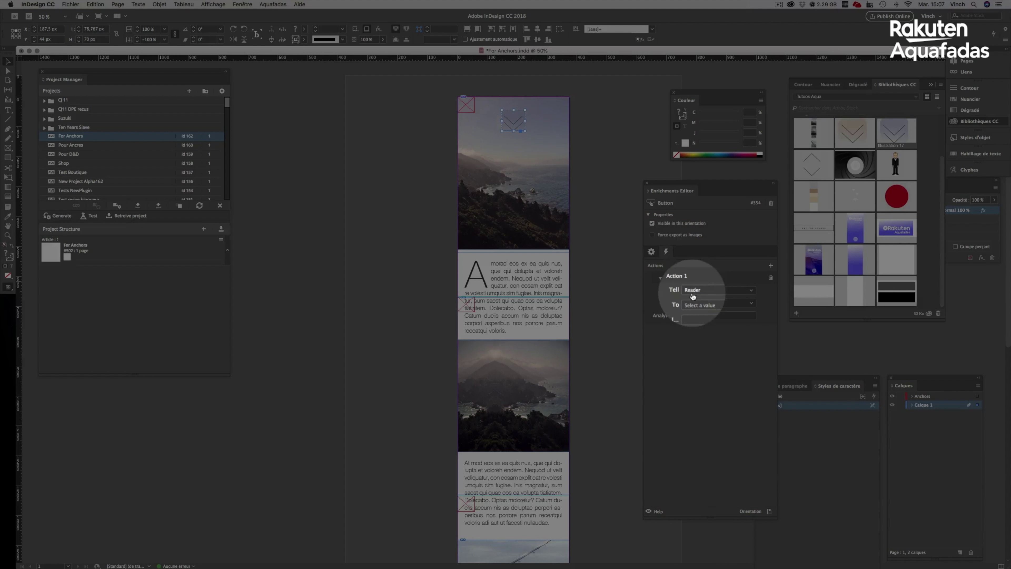
click(696, 305)
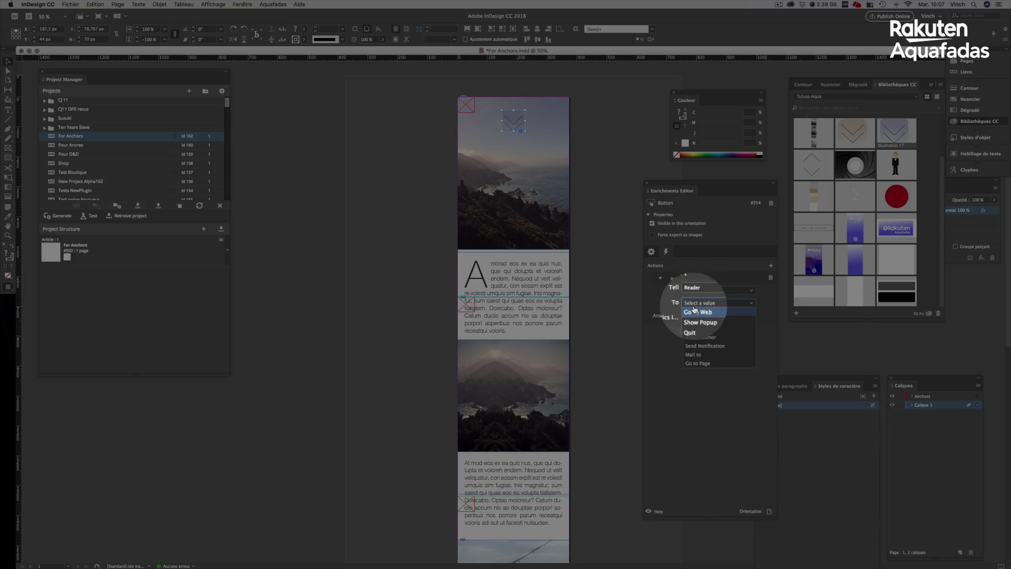
click(696, 337)
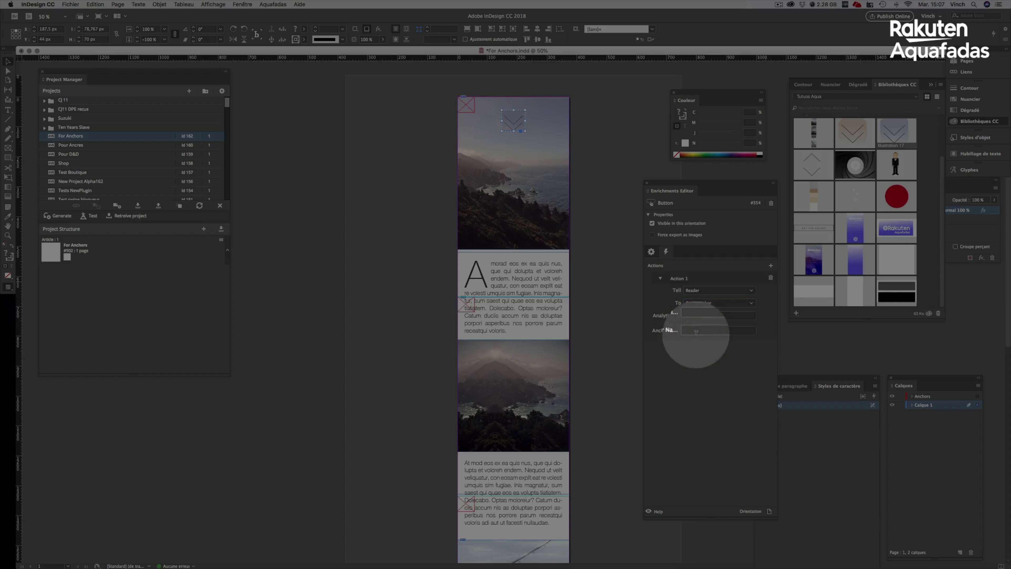
click(692, 329)
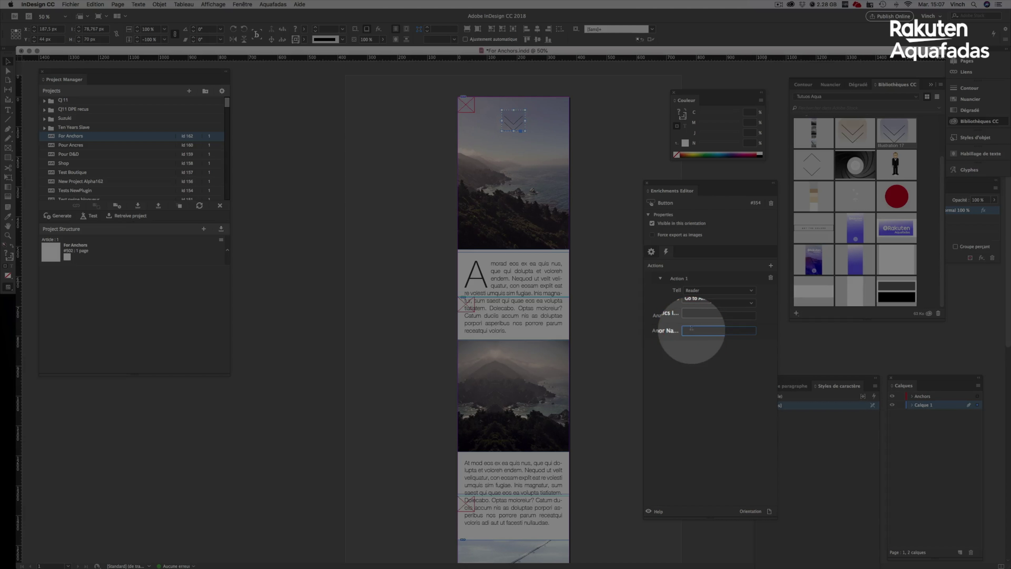
text(A1)
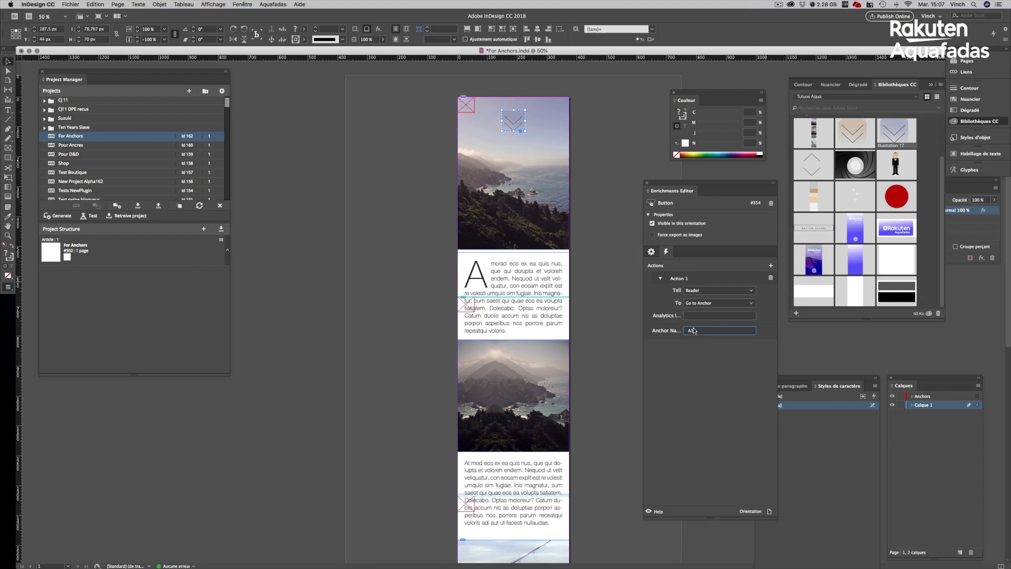
scroll(587, 295, down, 2)
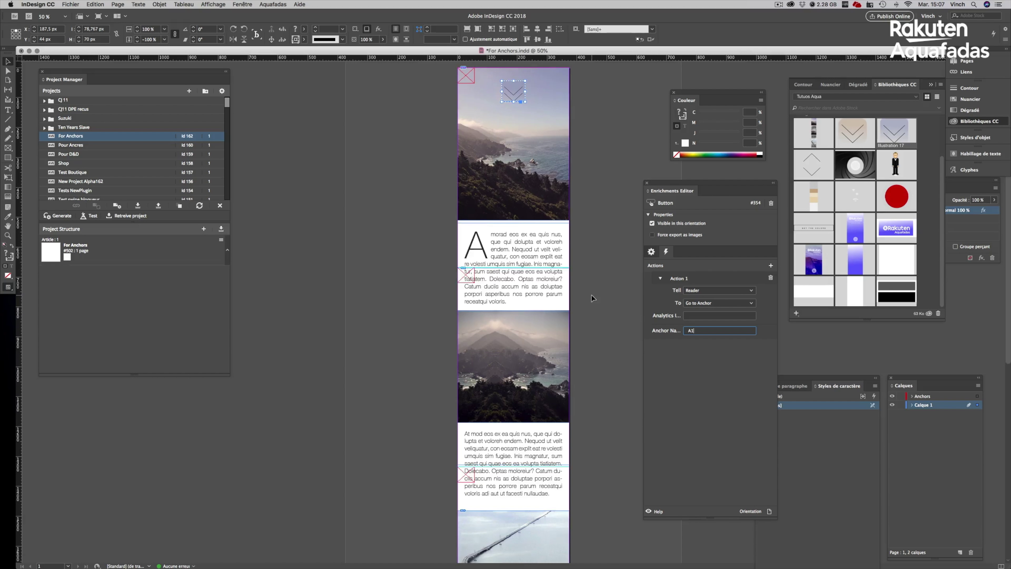
click(591, 294)
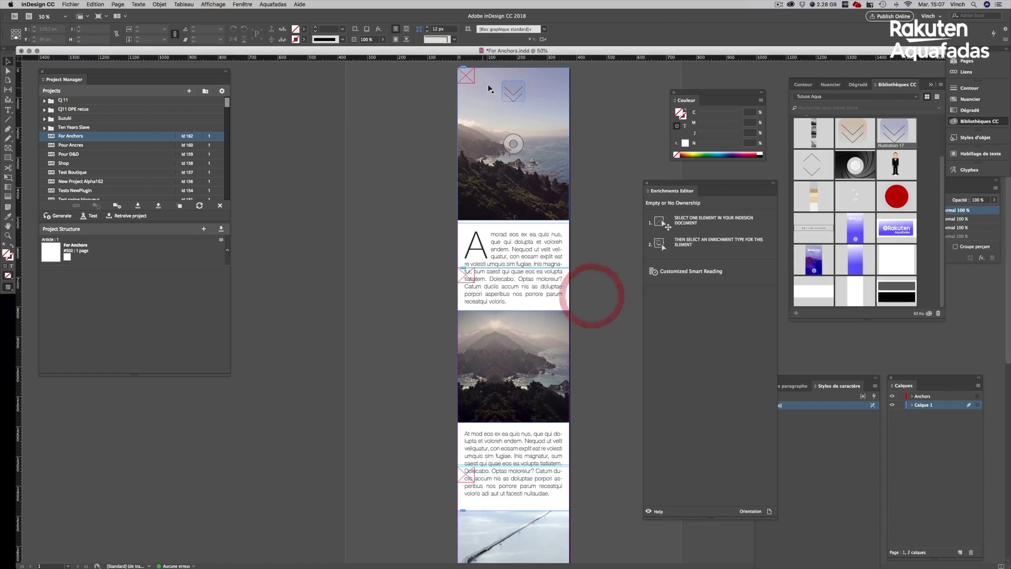
- Copy the chevron button onto the lower part of the mountain photo and set its anchor name to A2
click(513, 91)
drag(514, 91, 513, 408)
scroll(518, 407, down, 2)
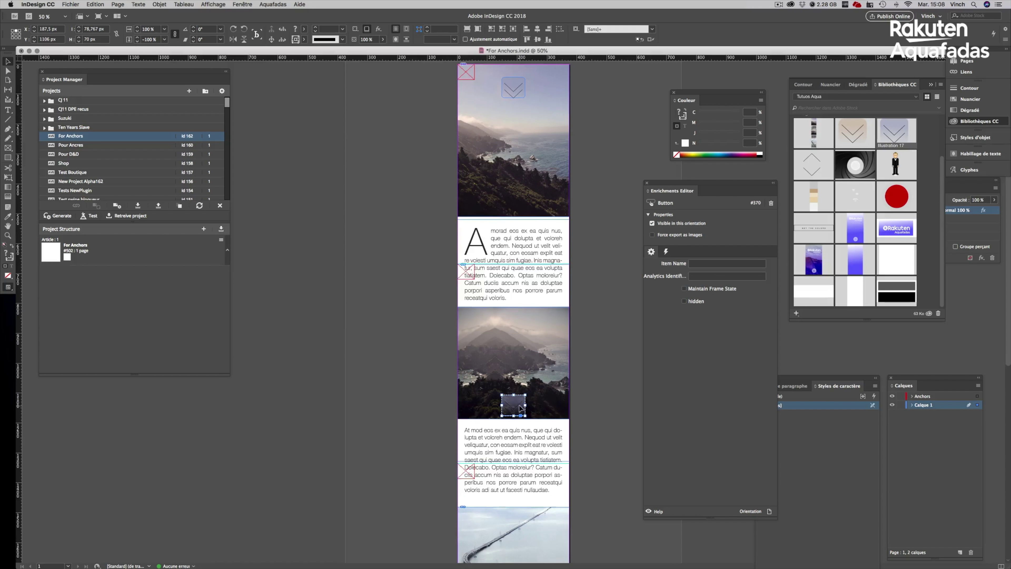
scroll(518, 406, down, 1)
click(666, 252)
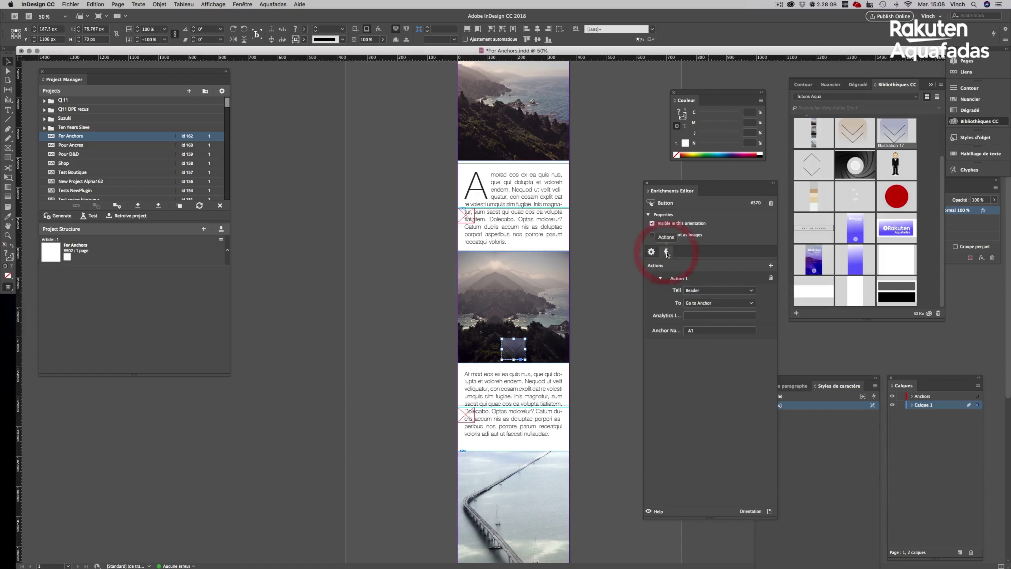
click(698, 331)
key(BackSpace)
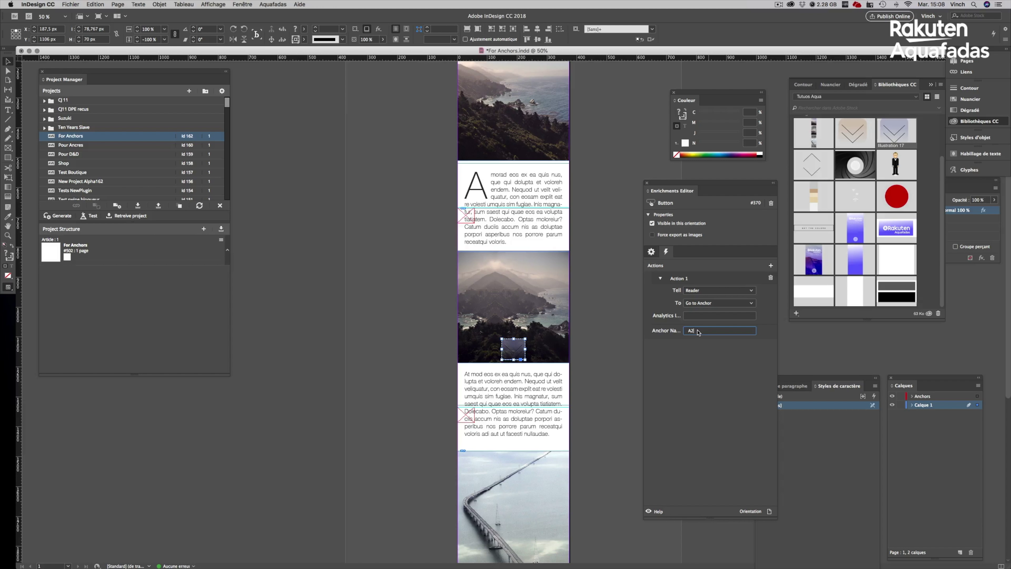
- Copy the chevron button onto the lower part of the bridge photo and set its anchor name to A3
scroll(508, 354, down, 10)
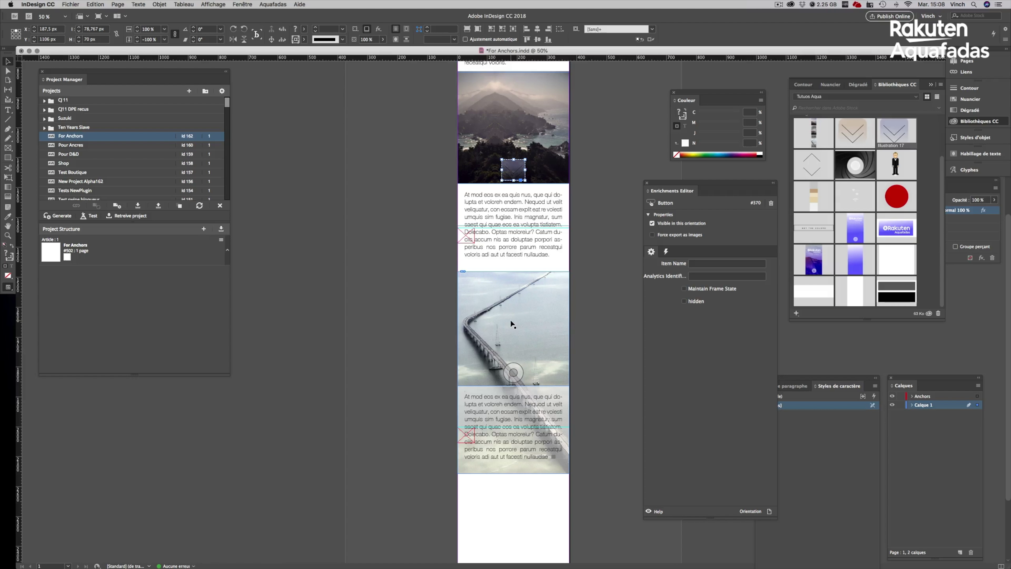
drag(514, 169, 505, 370)
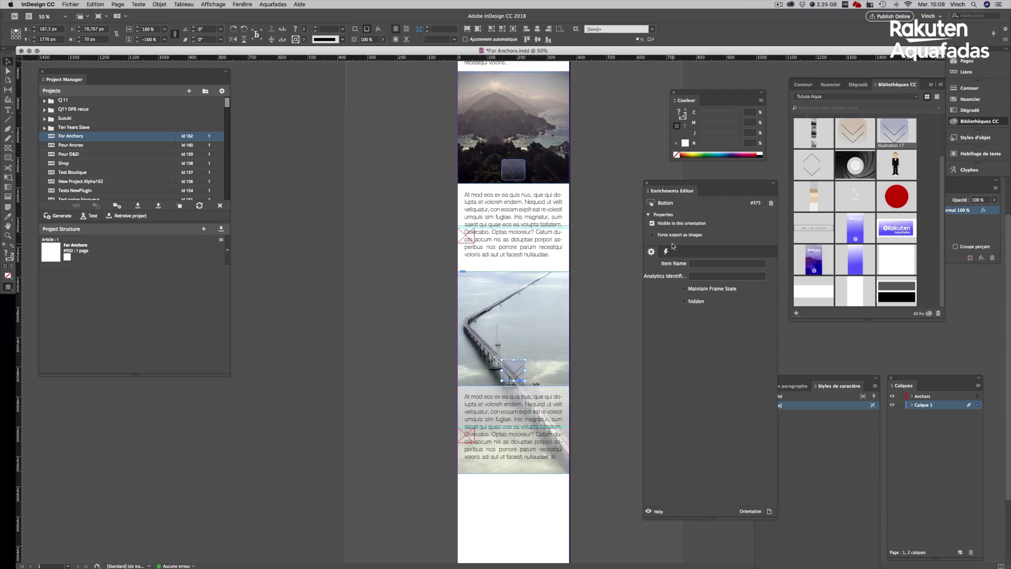
click(666, 251)
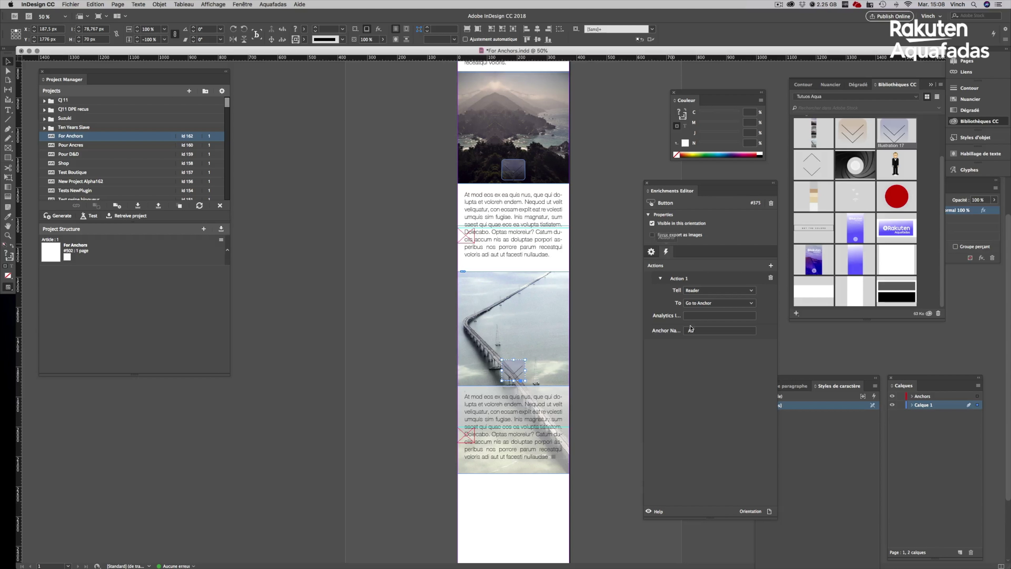
double_click(699, 332)
text(A3)
- Copy the chevron button to the bottom of the page, flipped to point upward, and set its anchor name to Start
scroll(558, 298, down, 5)
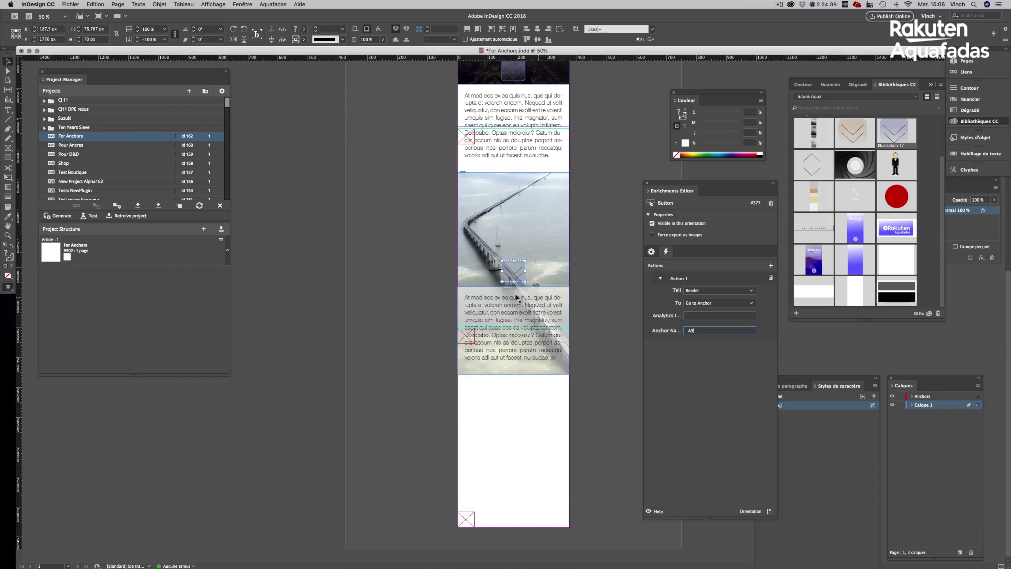
drag(514, 280, 514, 517)
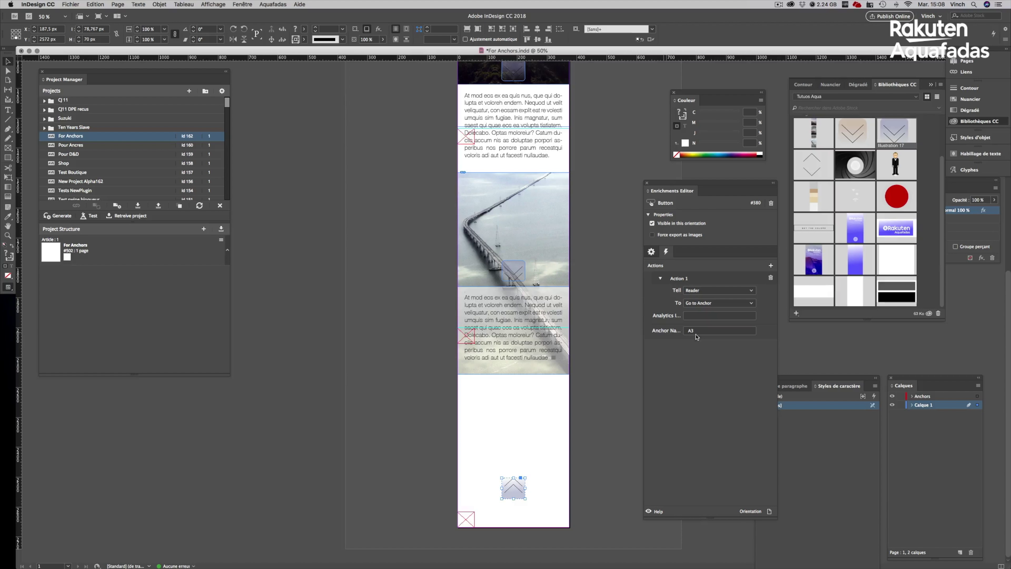
double_click(695, 331)
text(Start)
- Generate the For Anchors project in AVE format, including its outdated article, and send it to the manually specified test device
click(62, 215)
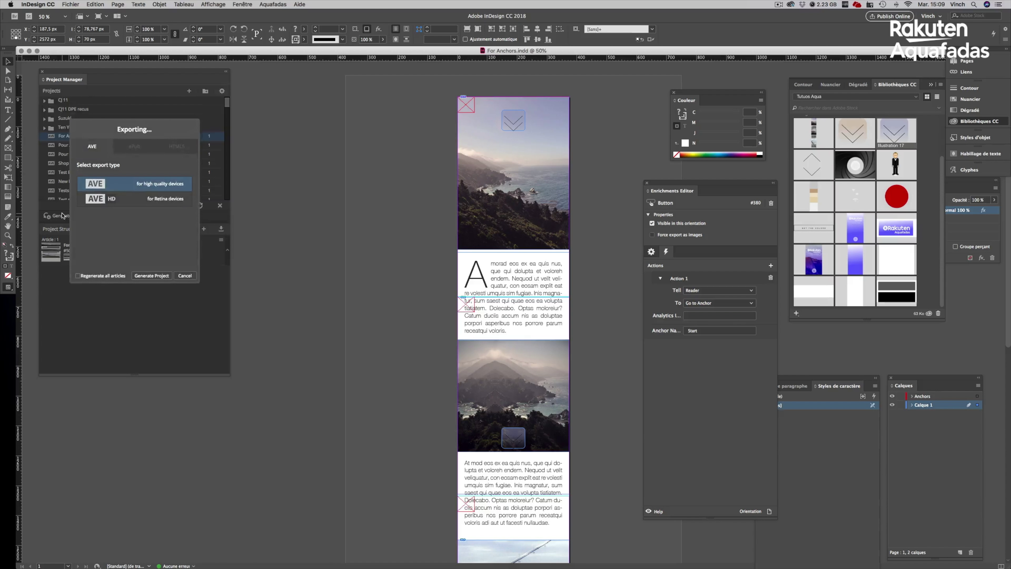
click(148, 277)
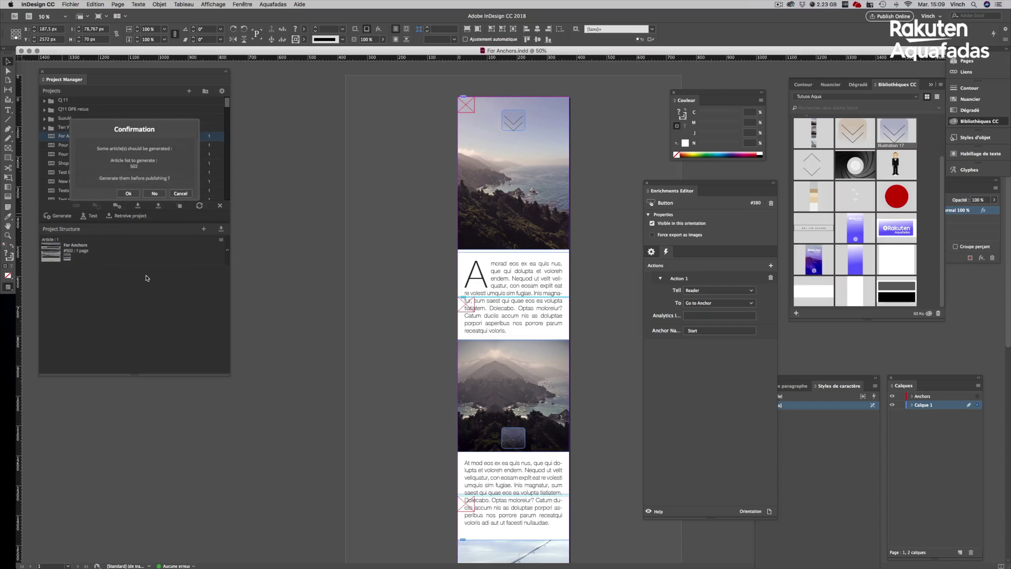
click(124, 193)
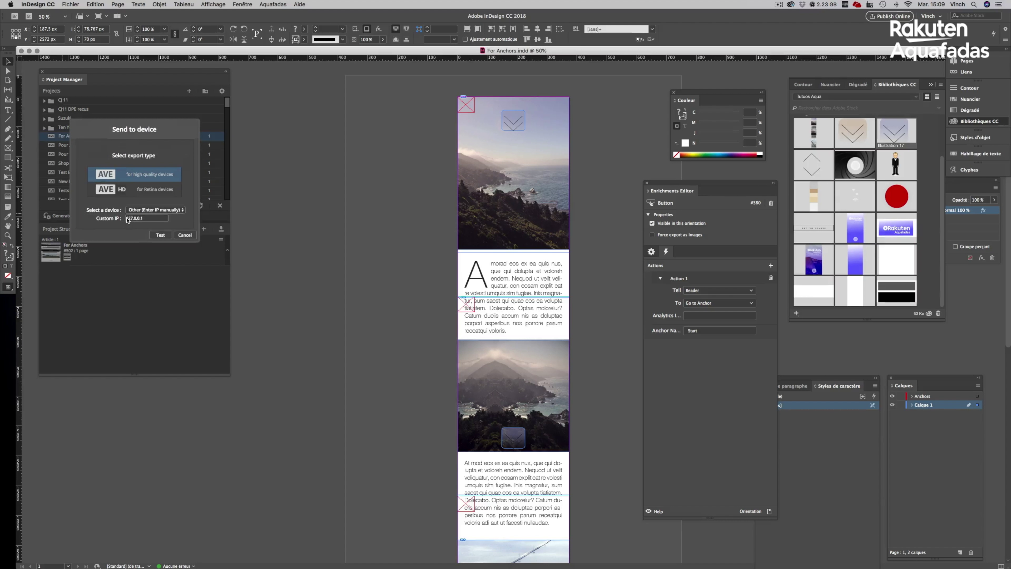
click(139, 212)
click(134, 223)
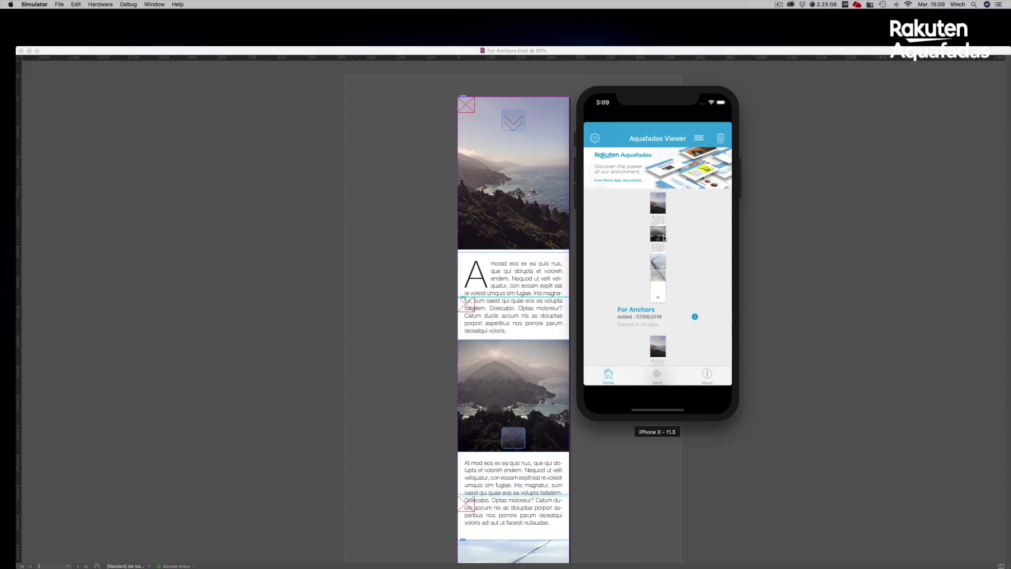
- Open For Anchors in the Aquafadas Viewer on the iPhone Simulator, scroll through the article and test its chevron buttons
click(664, 238)
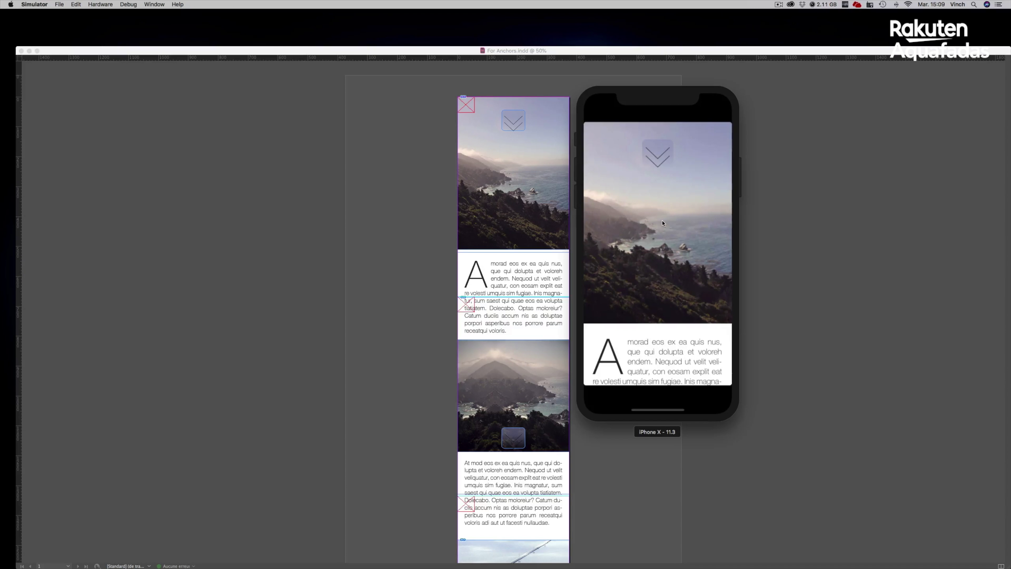
scroll(625, 249, down, 5)
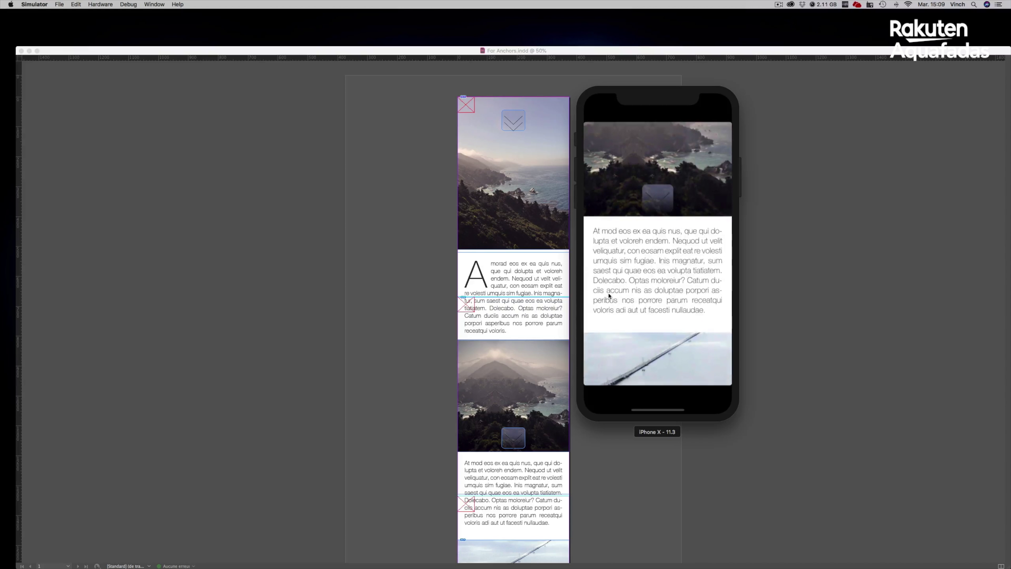
drag(609, 295, 610, 226)
click(623, 400)
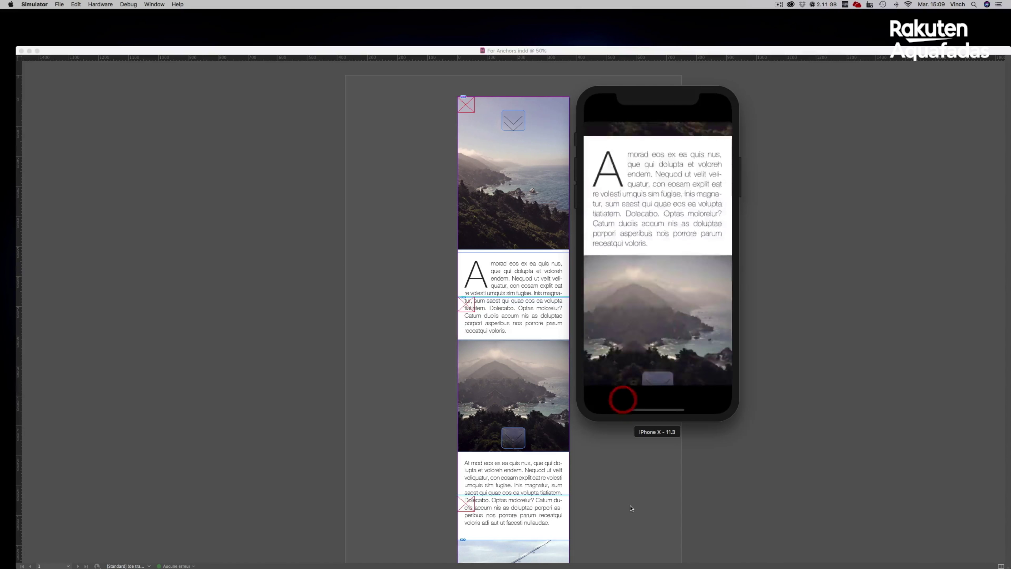
click(663, 152)
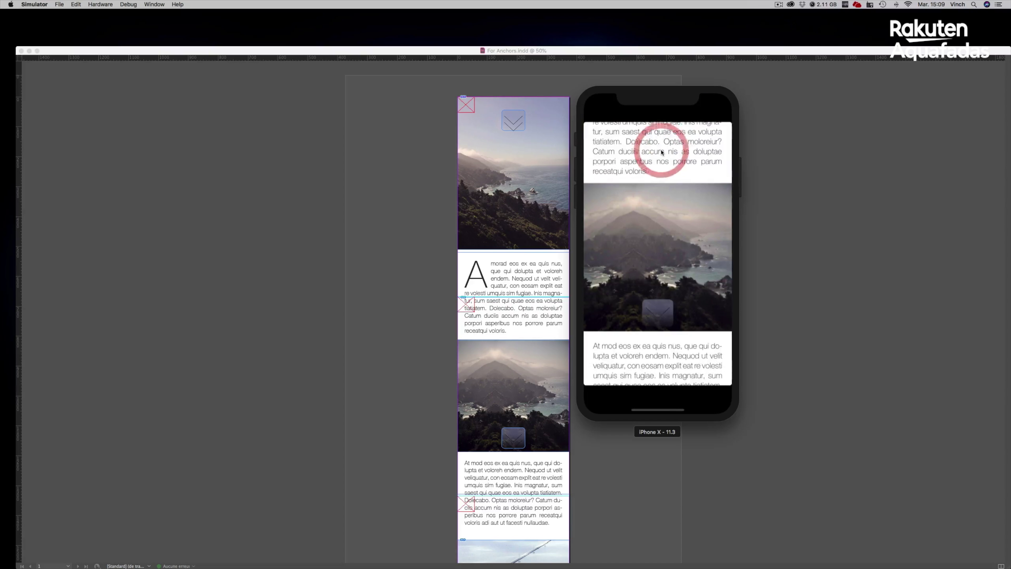
click(654, 312)
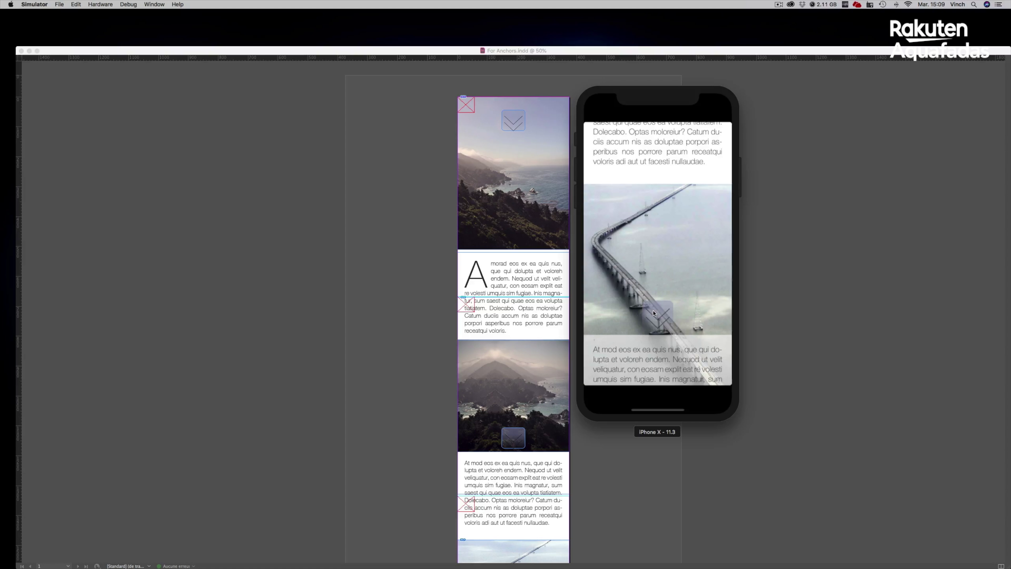
click(661, 338)
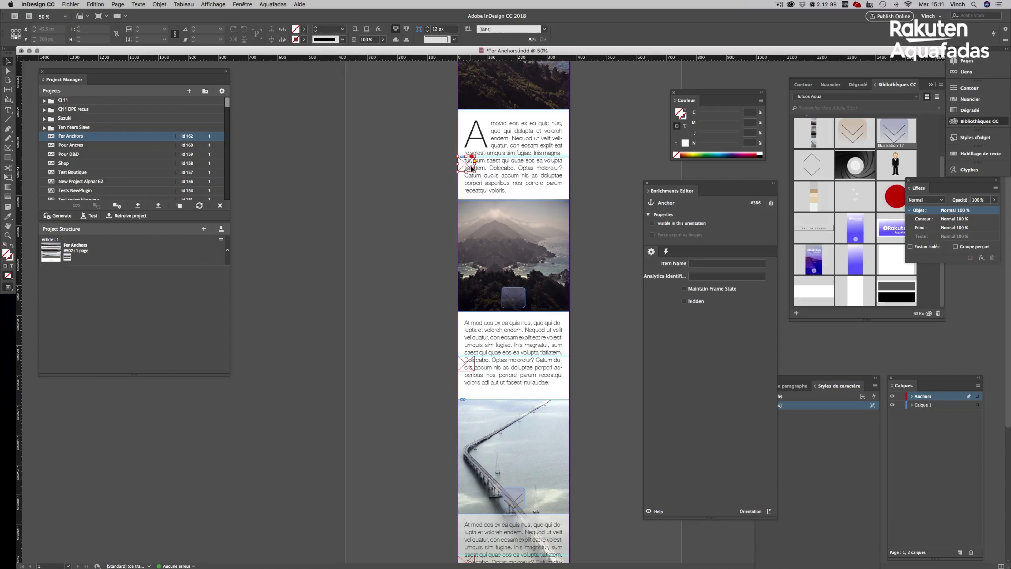
- In InDesign, move the A1, A2 and A3 anchors together down to the tops of the mountain photo, bridge photo and blank section, then save
shift+click(467, 361)
scroll(470, 371, down, 3)
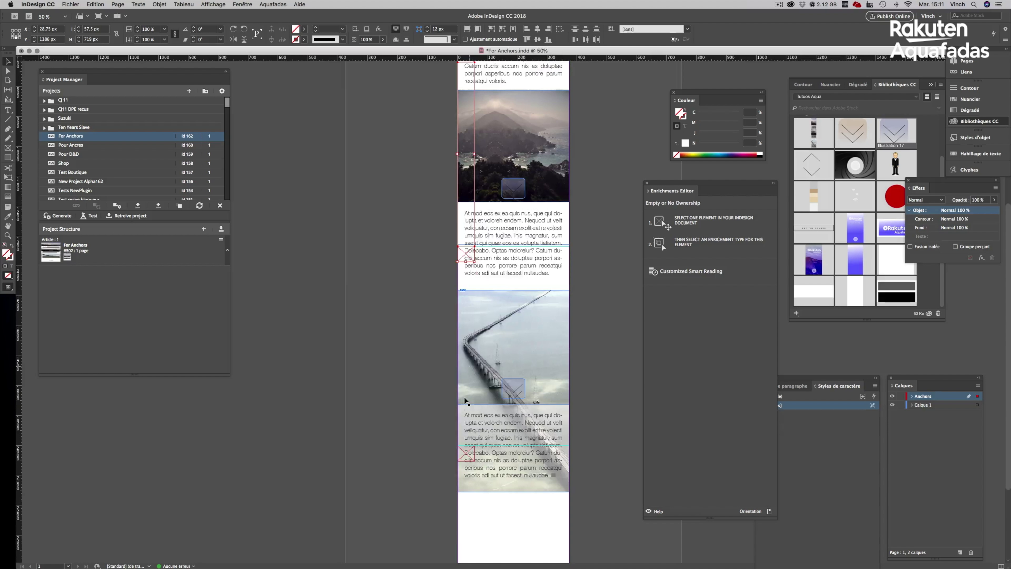
shift+click(463, 449)
scroll(464, 452, up, 4)
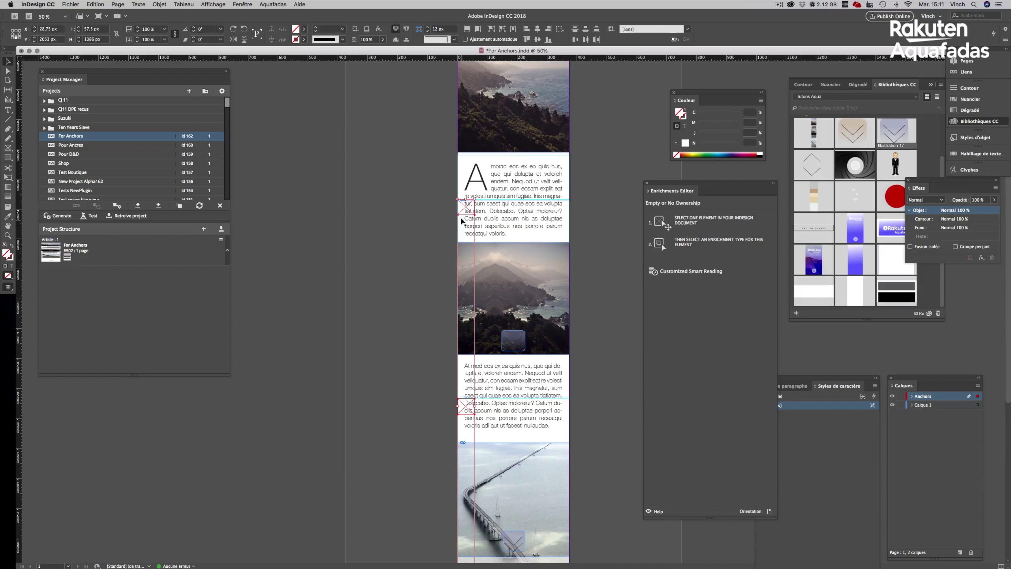
drag(464, 206, 462, 251)
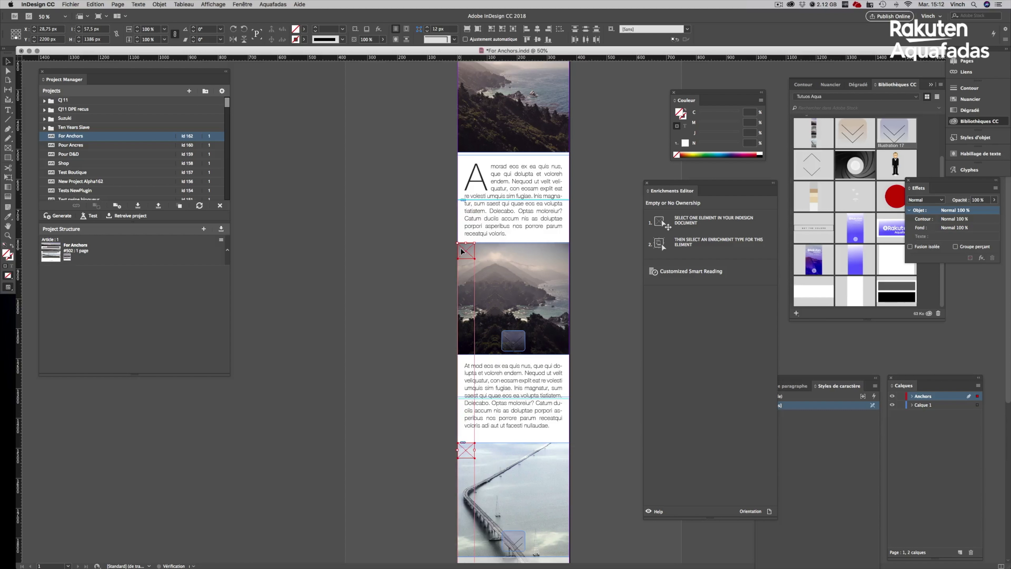
scroll(416, 425, down, 5)
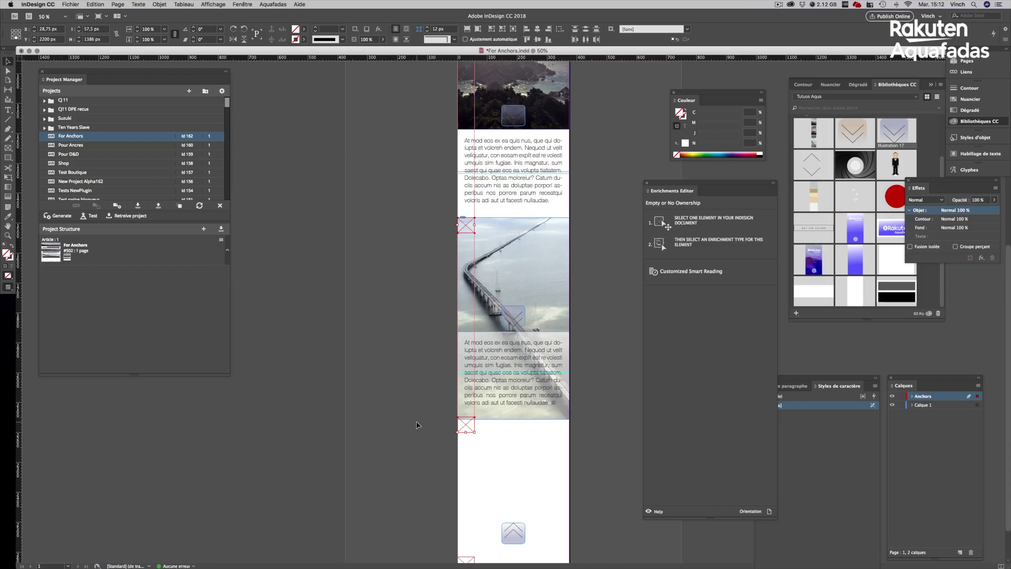
scroll(416, 425, up, 2)
key(super+s)
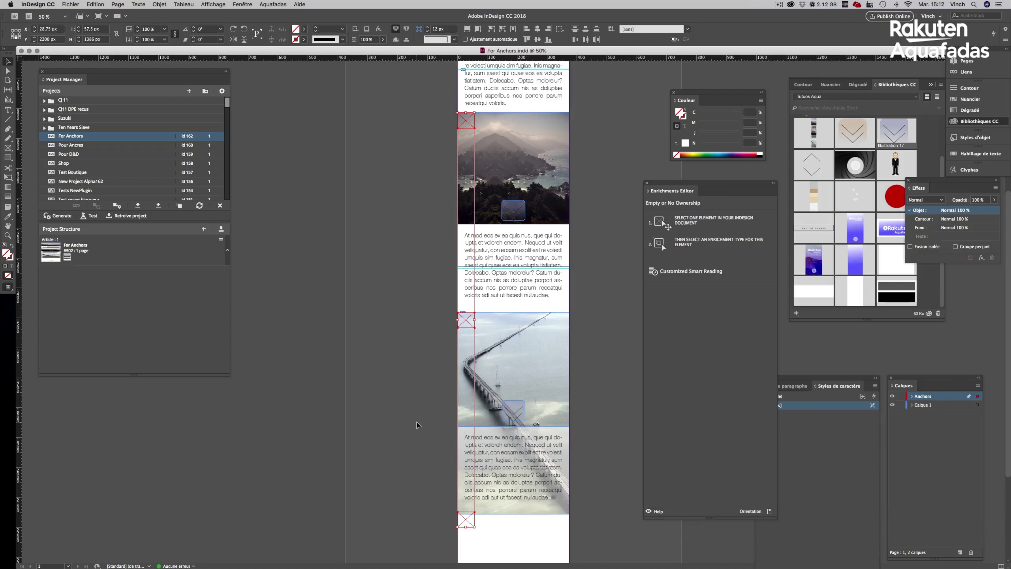
scroll(387, 403, up, 1)
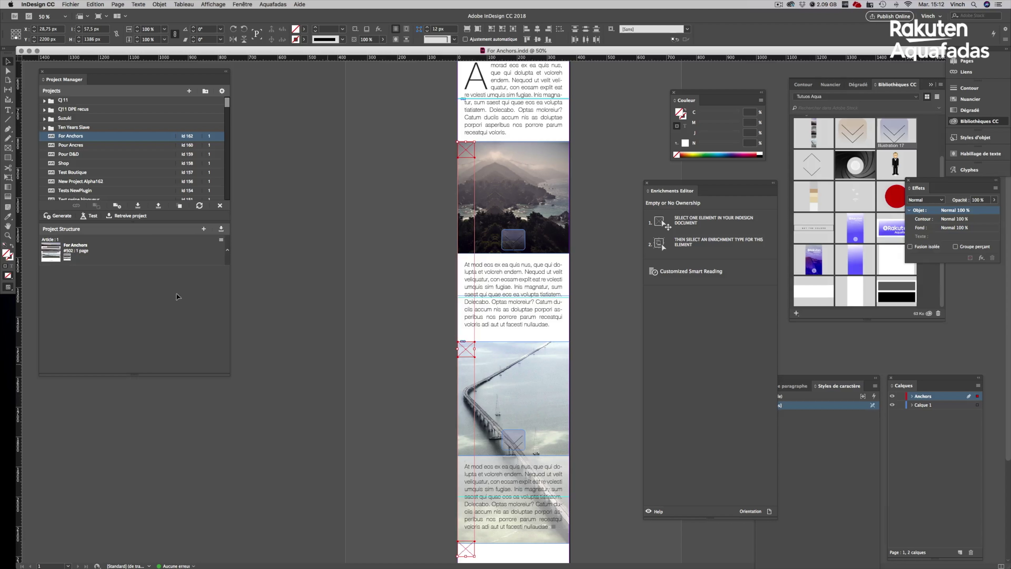
- Reopen For Anchors in the Simulator's viewer and check where the chevron buttons land with the moved anchors
click(178, 162)
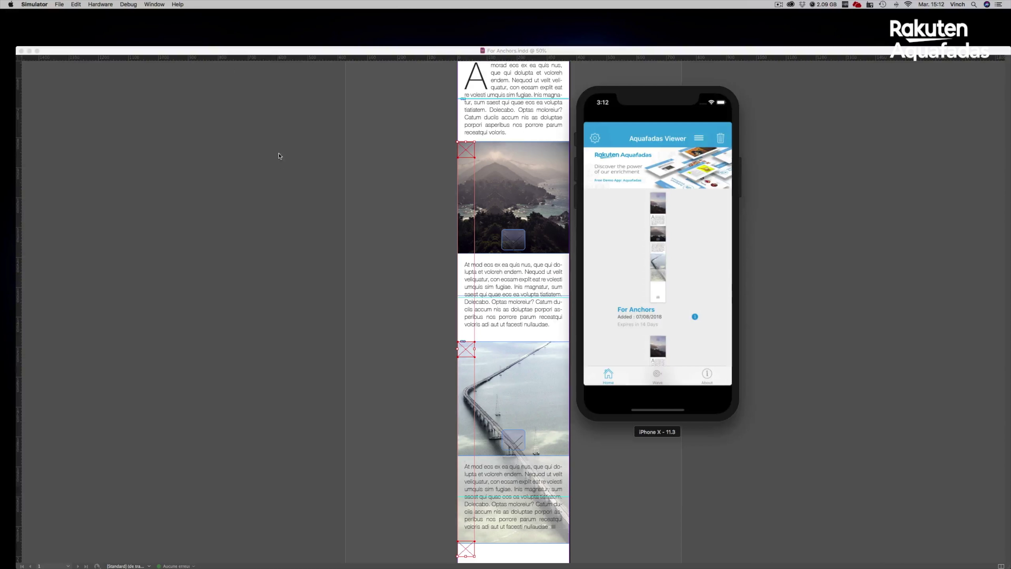
click(661, 214)
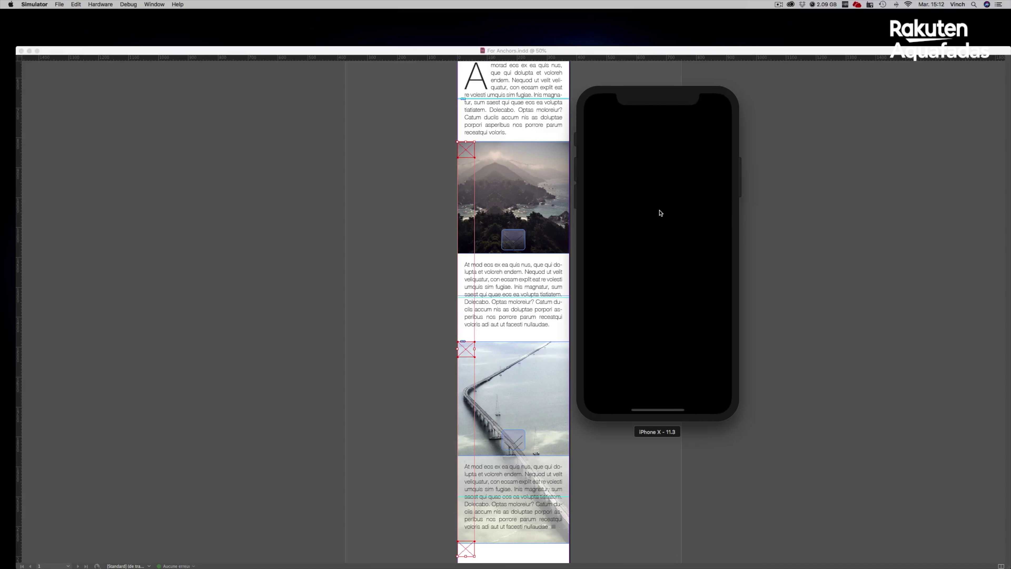
click(656, 157)
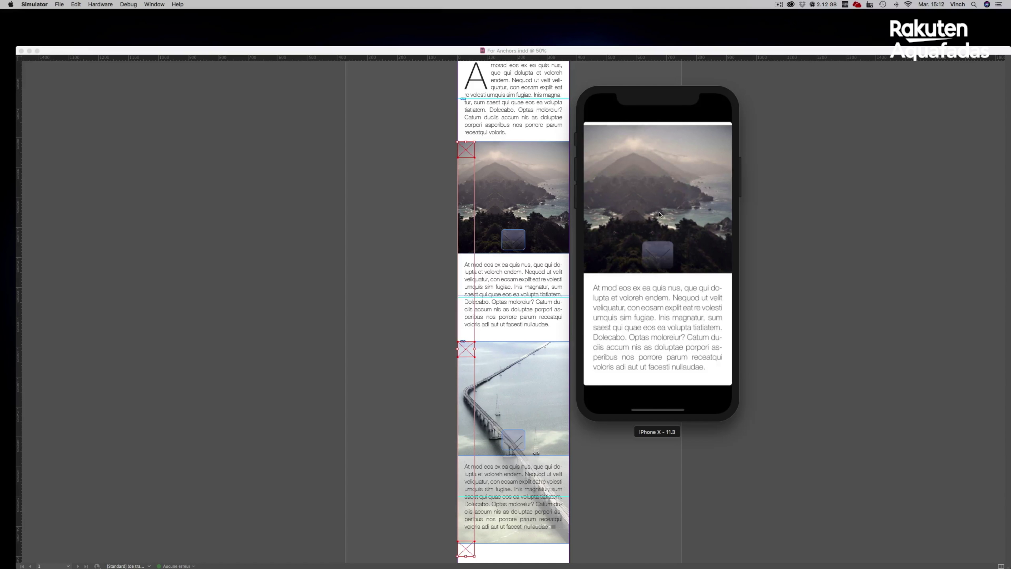
drag(660, 215, 617, 150)
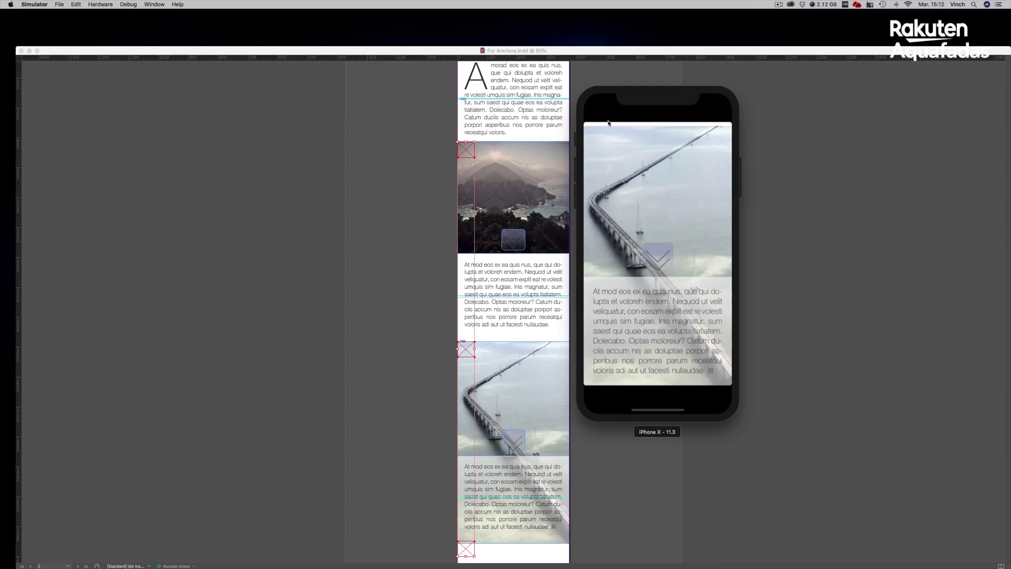
- Back in InDesign, shift the three selected anchors down by adding 10 px to their Y position
click(465, 152)
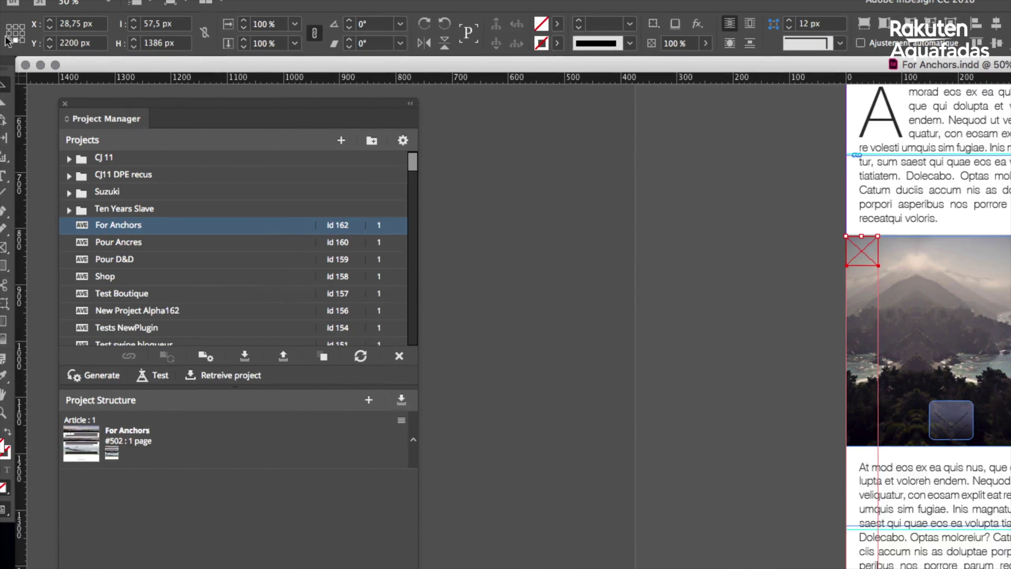
click(97, 42)
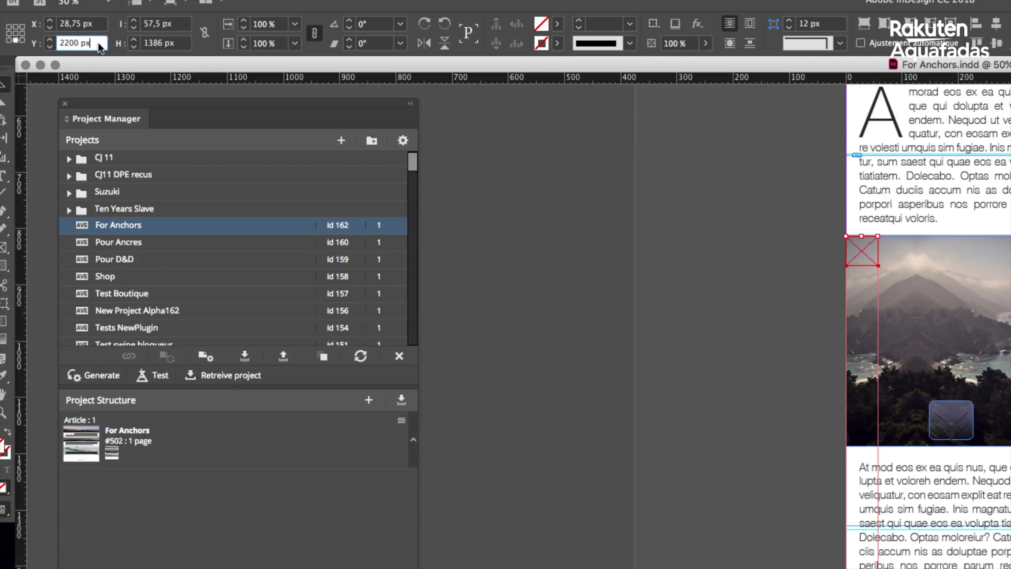
text(+10)
key(Return)
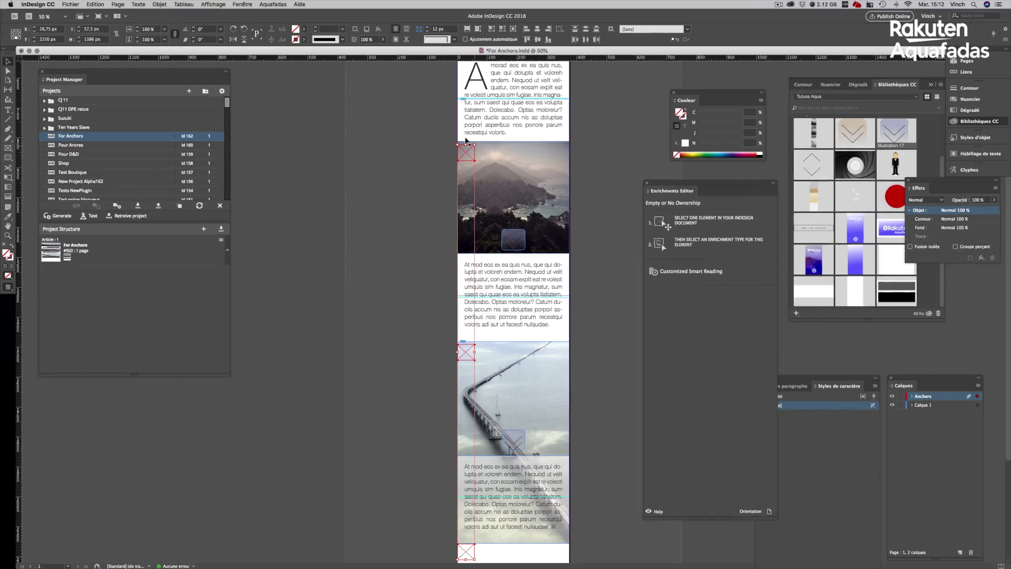
- Return to the Simulator and test every chevron button in sequence, including the upward one that returns to the start
key(super+Tab)
click(654, 216)
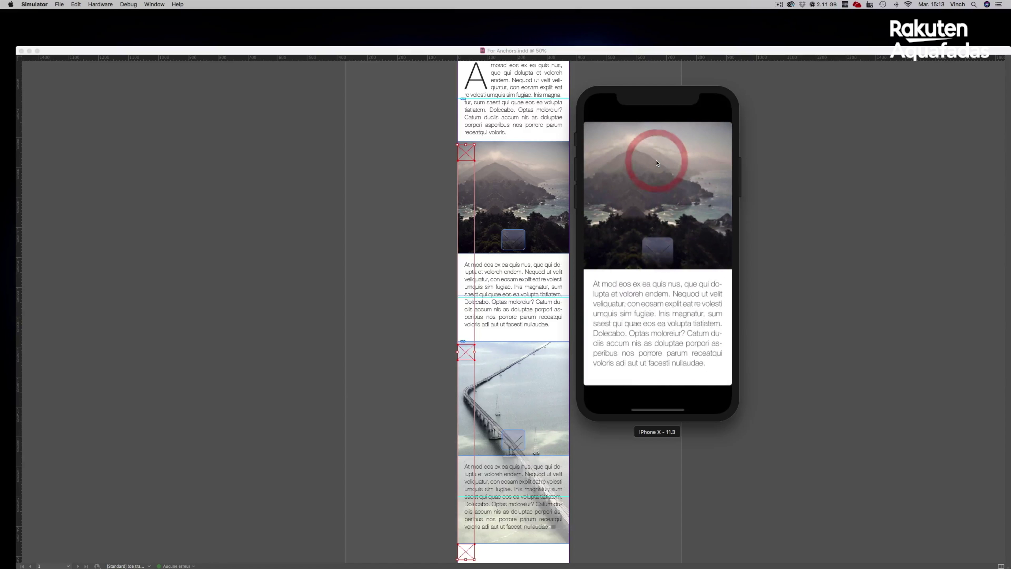
click(668, 252)
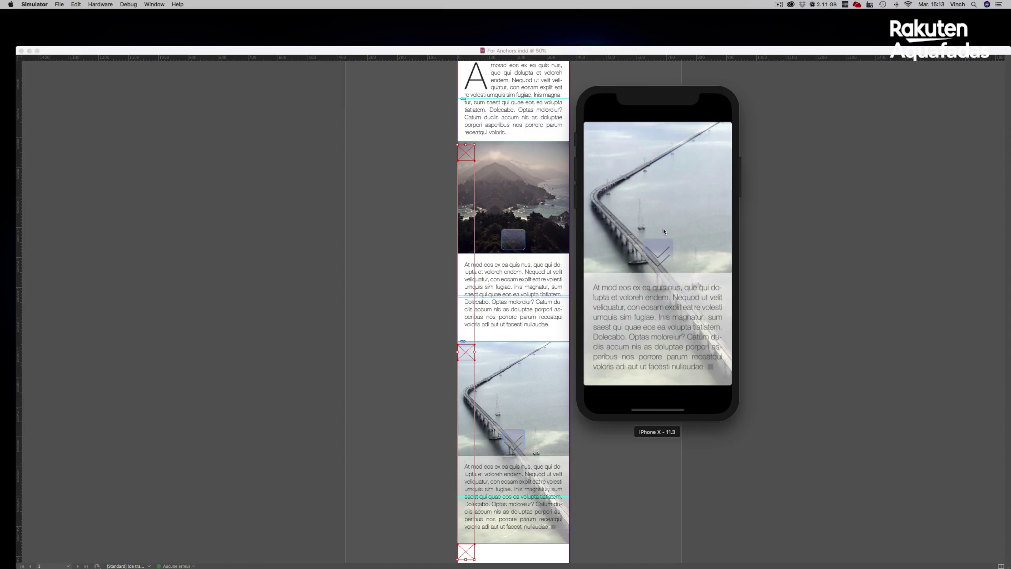
click(660, 254)
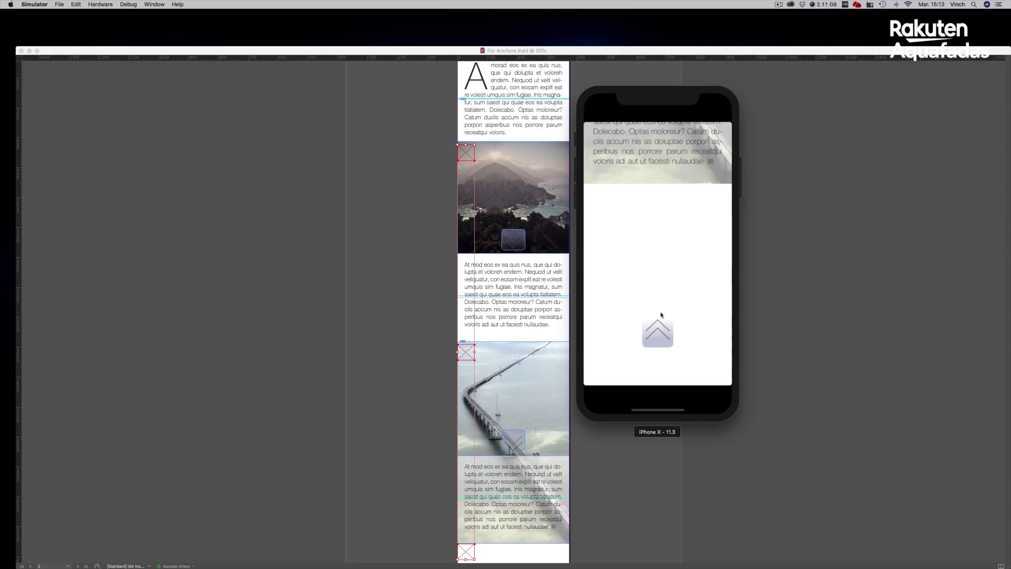
click(660, 335)
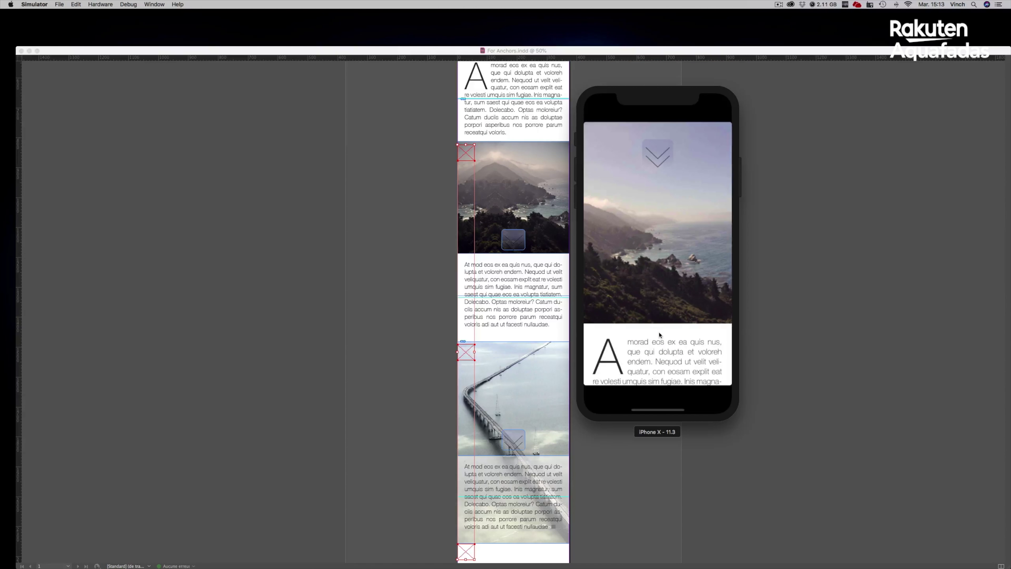
- In InDesign, draw a frame about 375 × 511 px over the blank section below the bridge photo and place the MP4 video in it
click(495, 397)
click(8, 147)
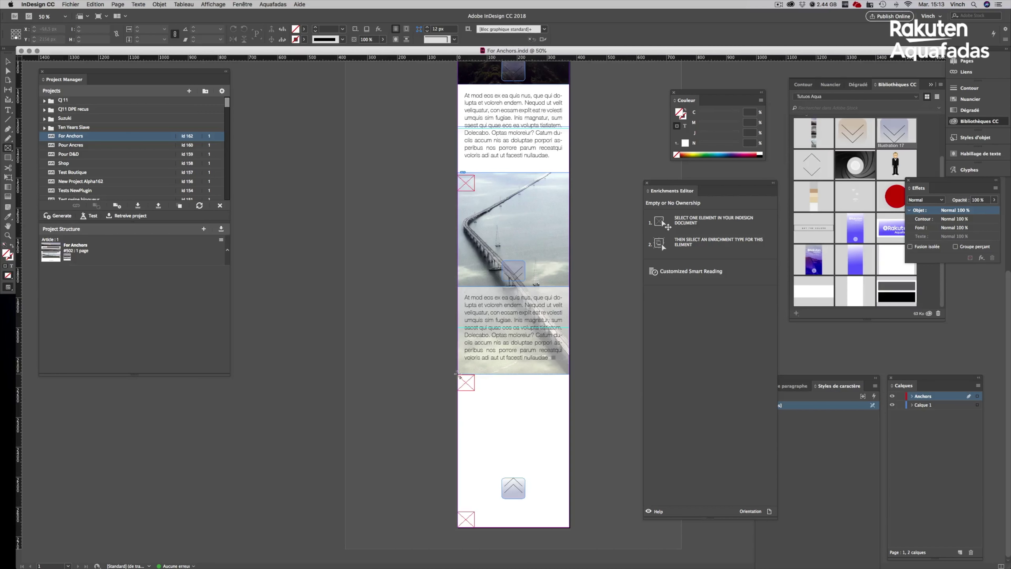
drag(459, 376, 569, 527)
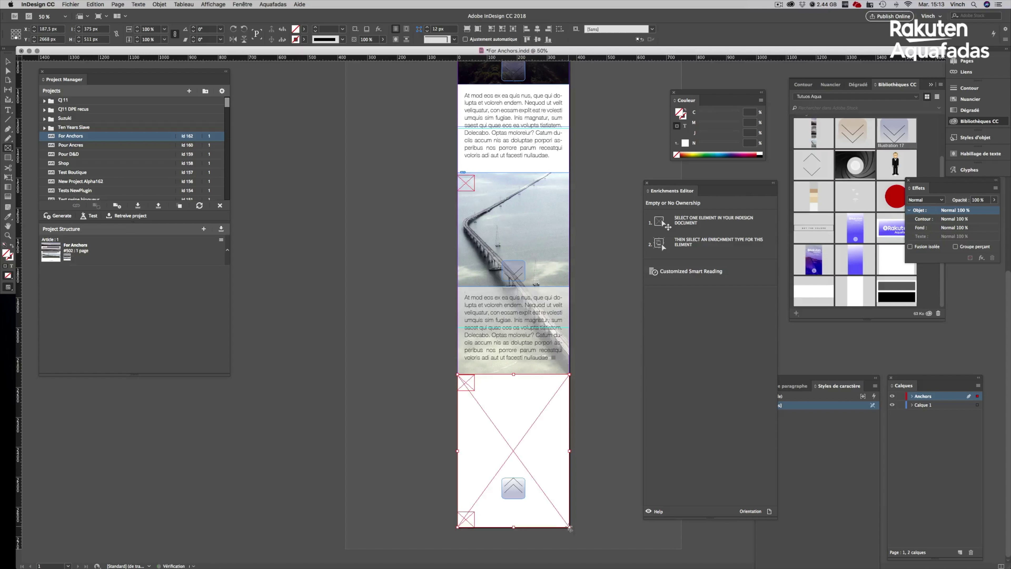
key(super+d)
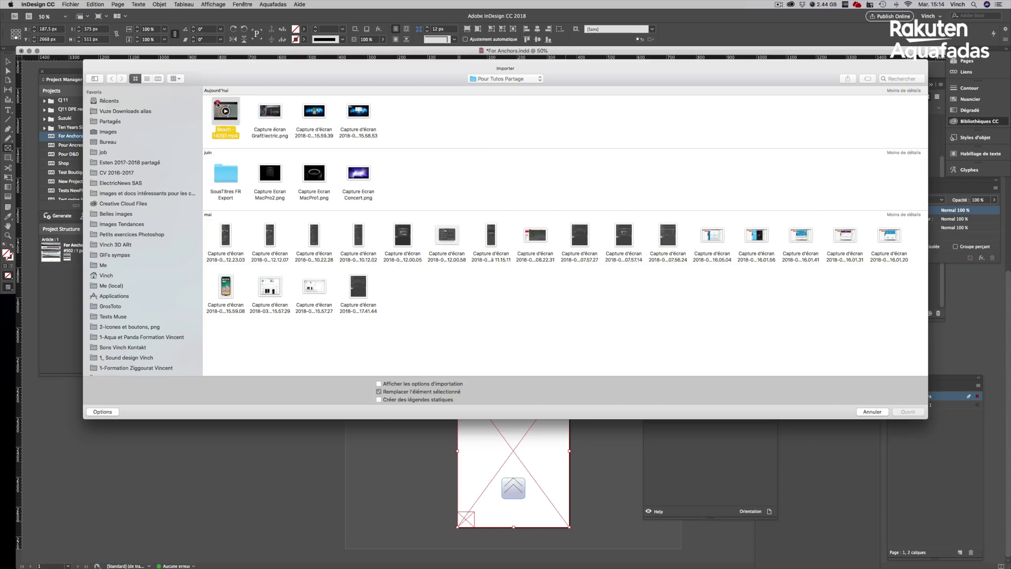
click(224, 111)
click(904, 412)
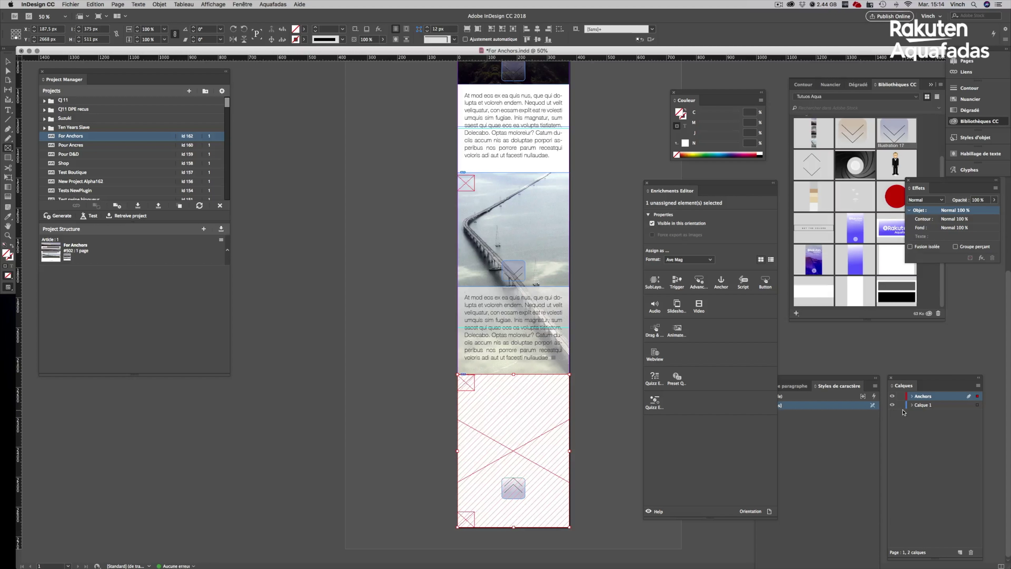
- Show the Multimedia settings for the placed video and set its poster (Affiche) to De l'image en cours
click(243, 4)
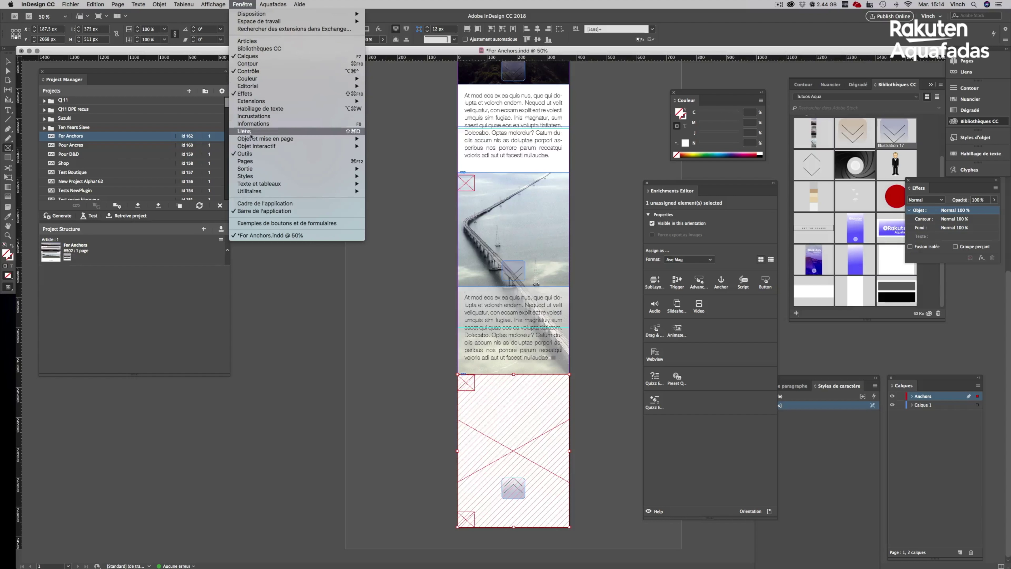
mouse_move(338, 146)
click(415, 205)
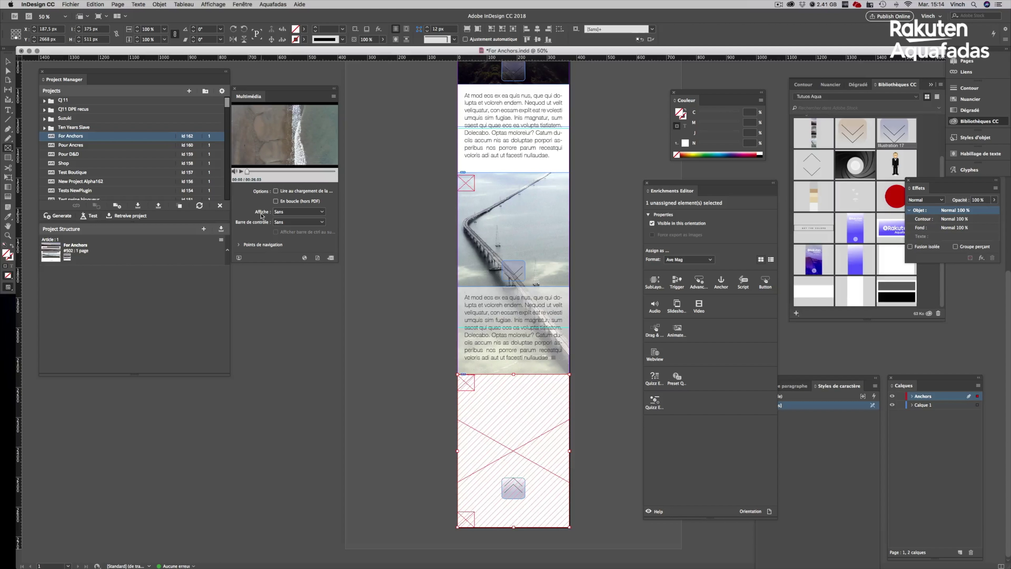
click(299, 211)
click(308, 238)
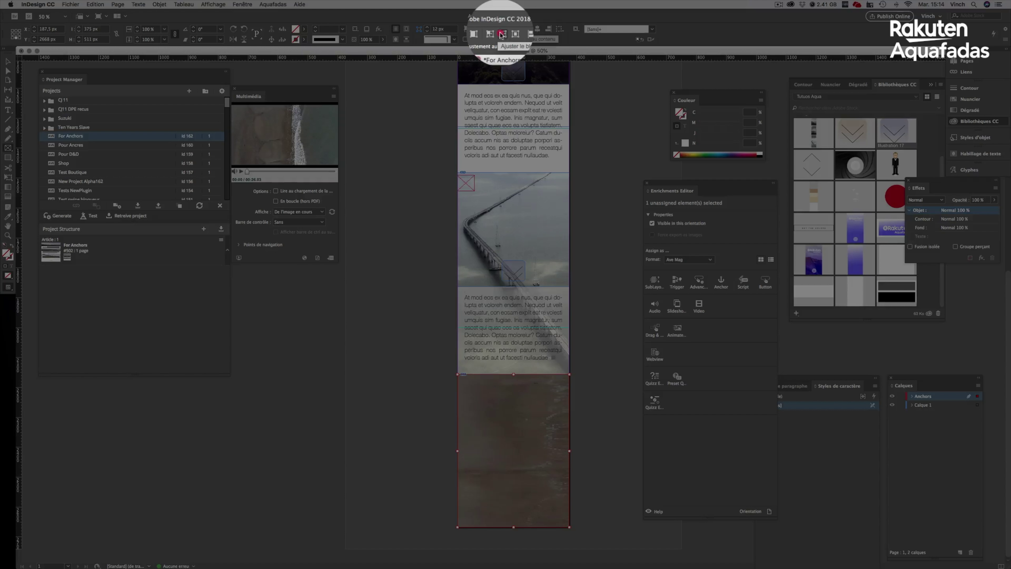
- Fit the video frame to its content and bring the whole frame into view
click(501, 31)
key(super+minus)
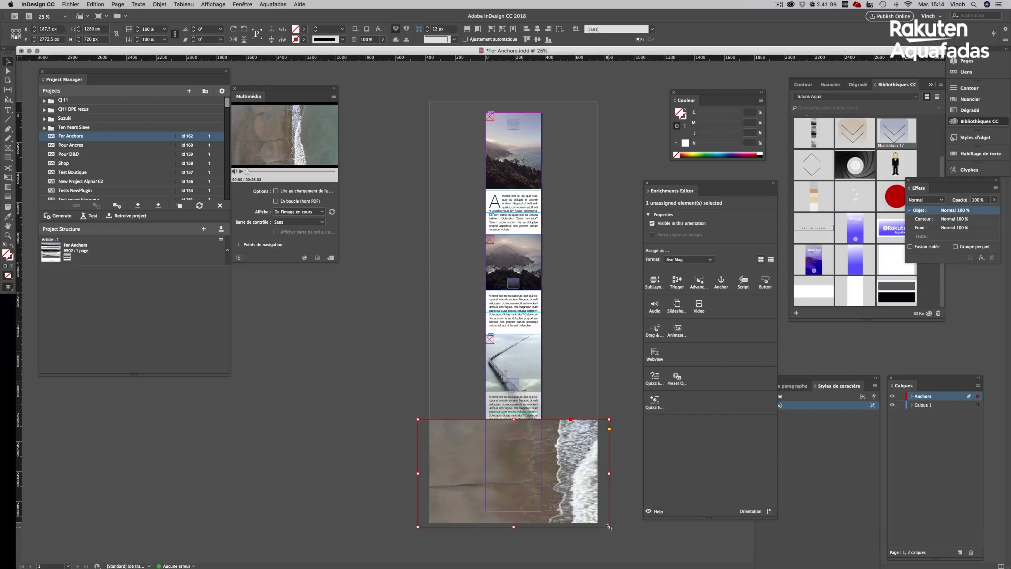
- Scale the video frame down to about 909 × 511 px so it fills the blank section below the last text block
drag(608, 527, 554, 487)
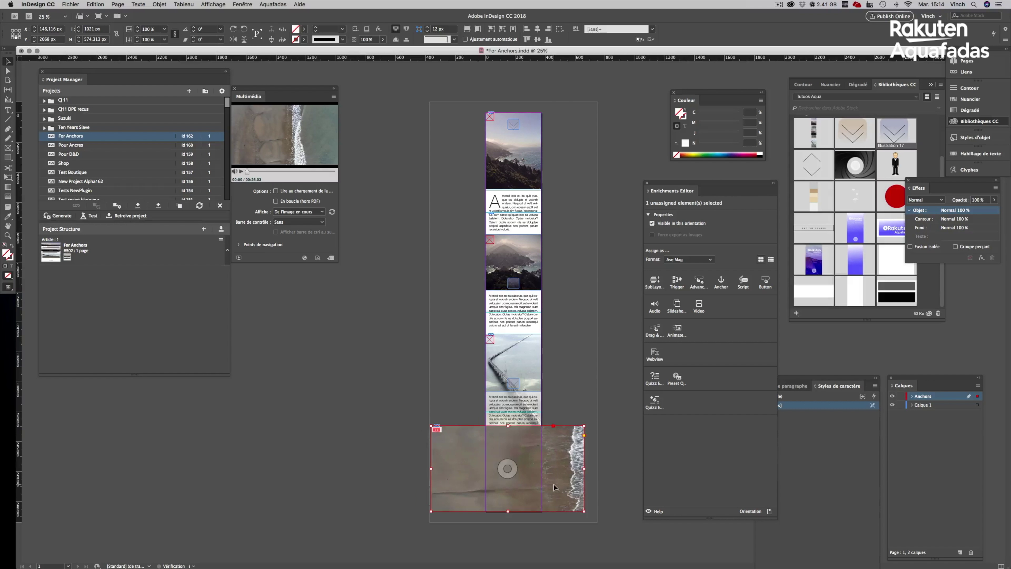
drag(429, 424, 474, 457)
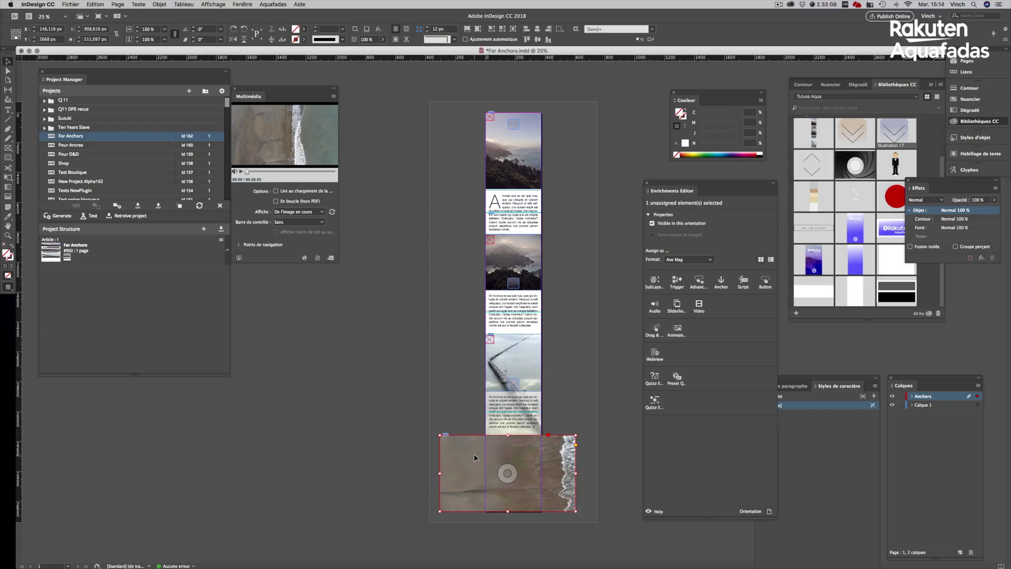
- Assign a Video enrichment to the frame with Beach - 14297.mp4 as its source, and enable Loop and Auto Play
key(super+equal)
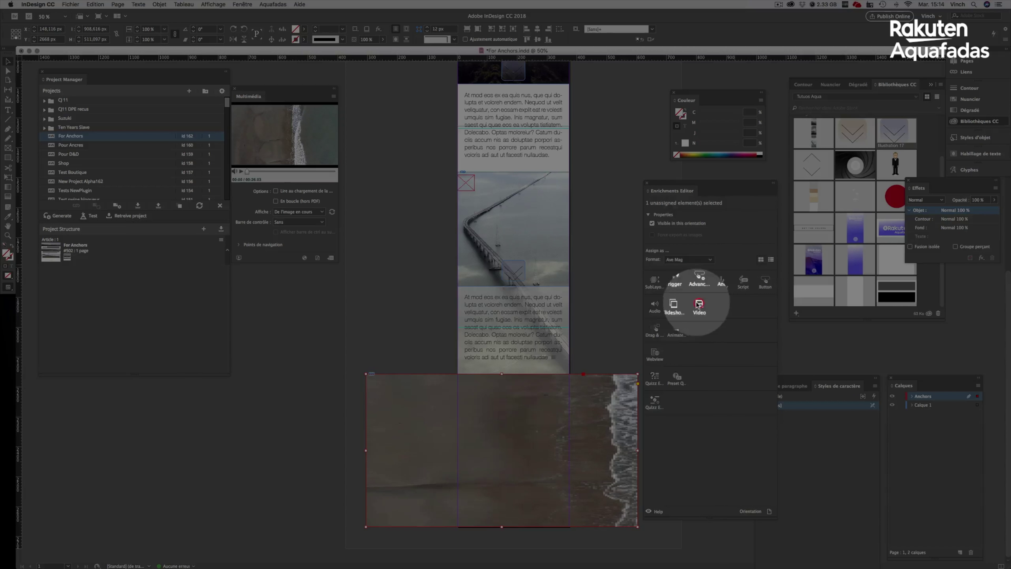
click(699, 306)
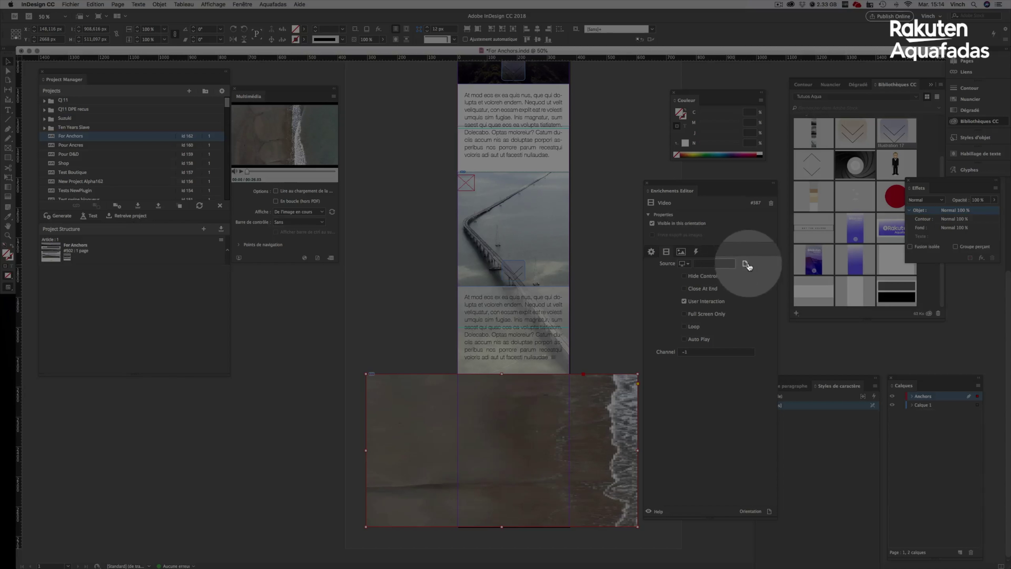
click(746, 264)
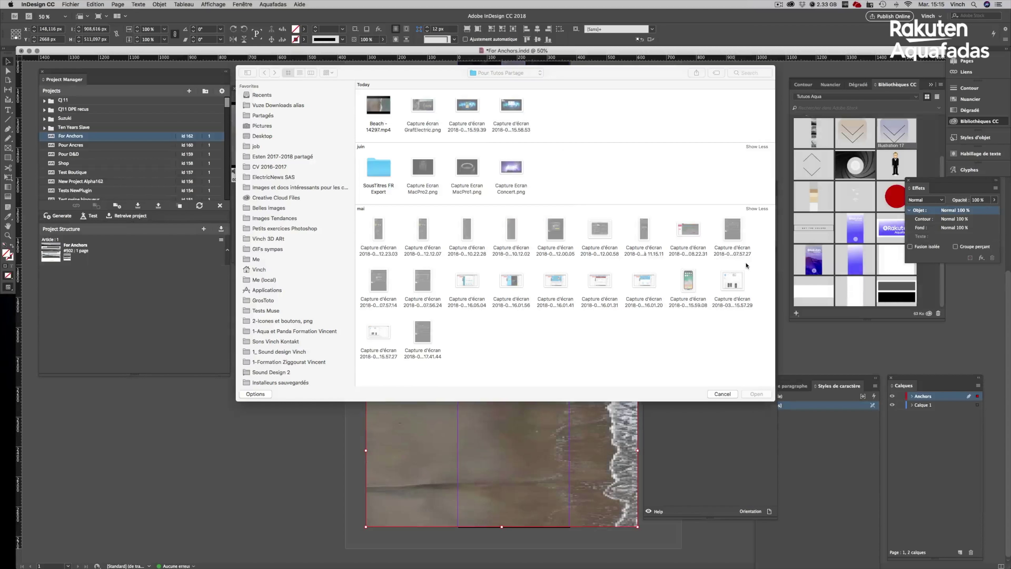
click(380, 113)
click(751, 394)
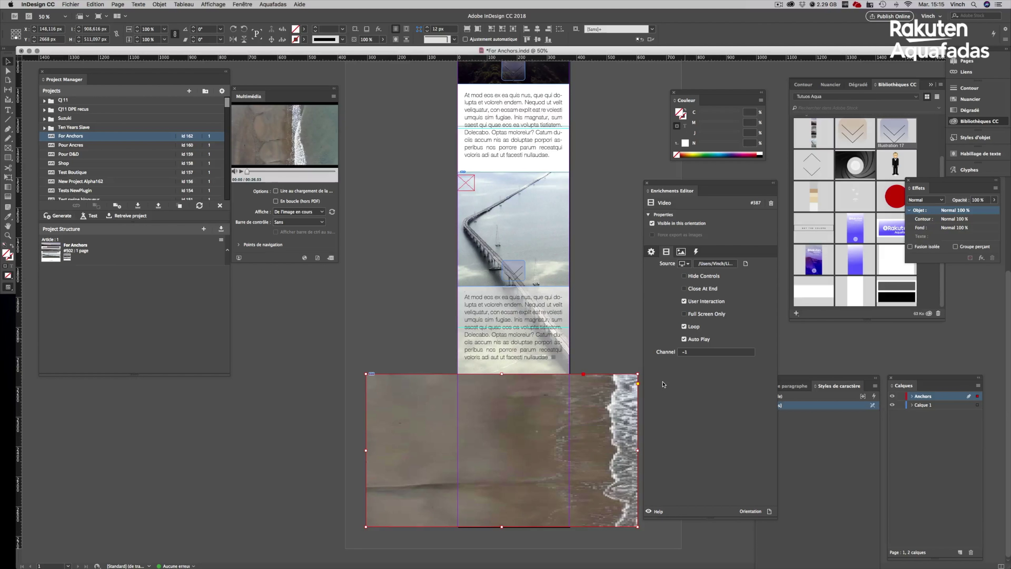
- Test the For Anchors project by sending the AVE export for high quality devices to a listed device
click(91, 216)
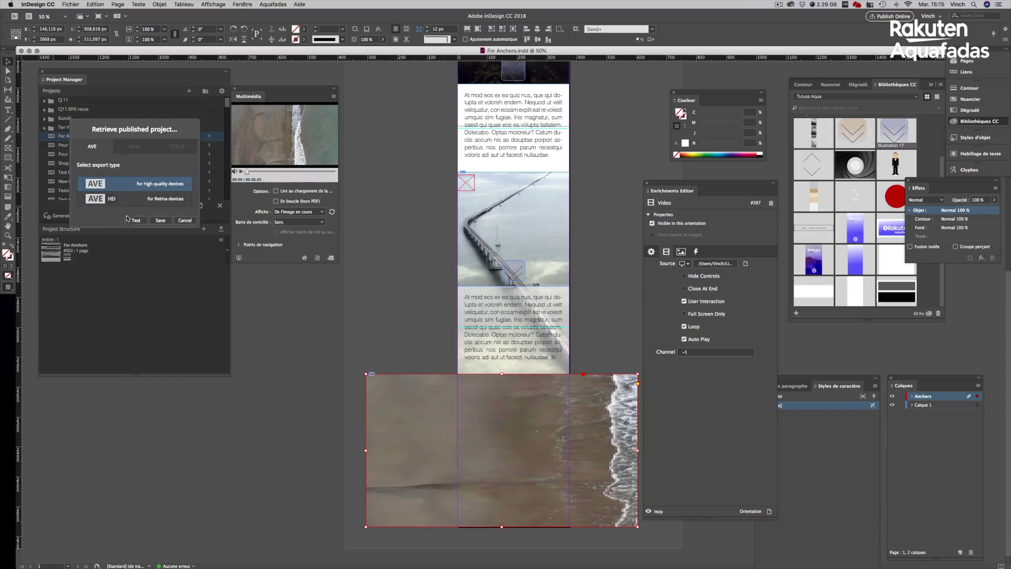
click(156, 210)
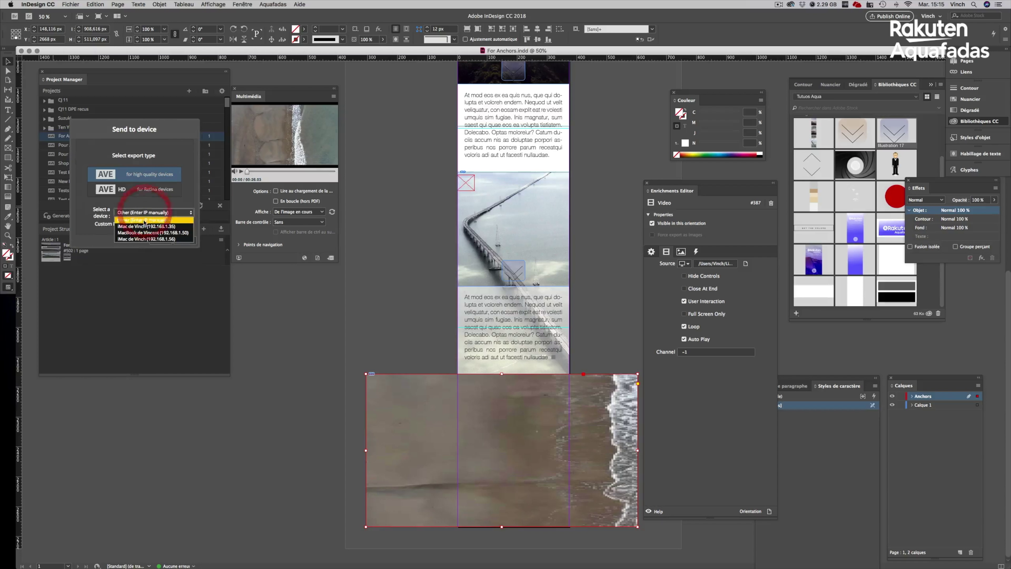
click(158, 232)
click(159, 232)
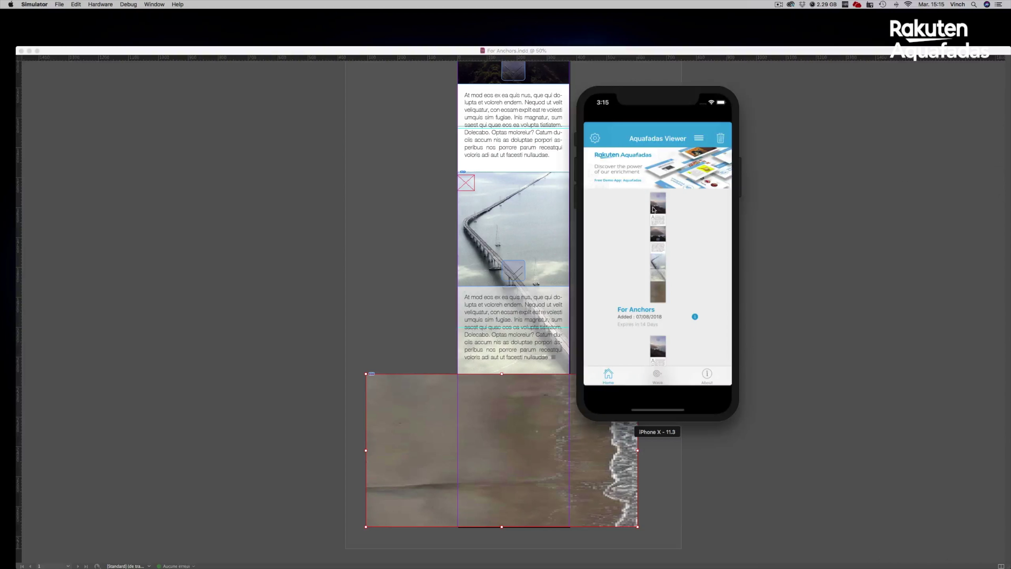
- In the Simulator, open the newest For Anchors issue, test the chevron jump, and scroll through the article to check the video playback
click(663, 216)
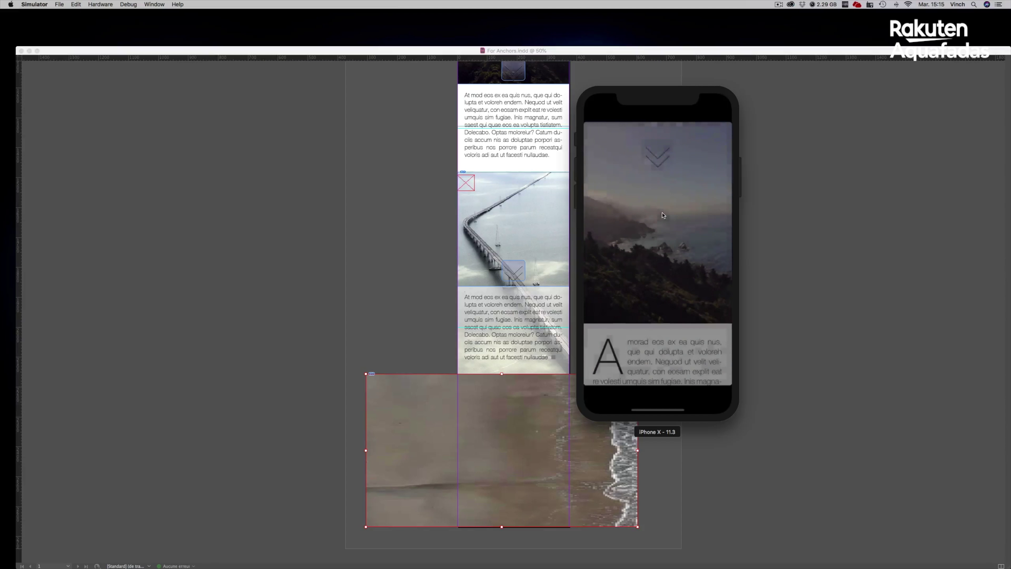
click(659, 171)
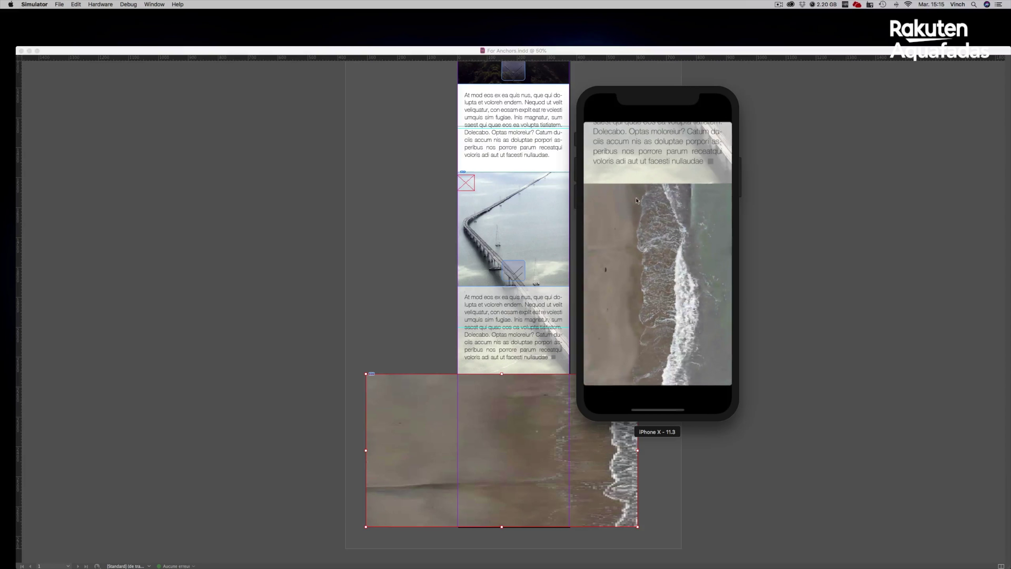
click(612, 264)
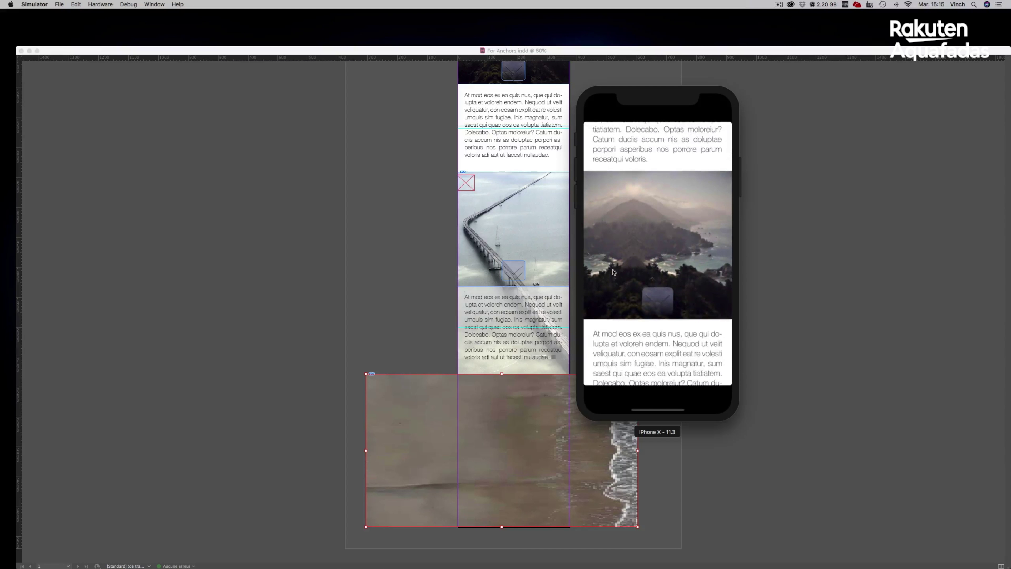
click(613, 191)
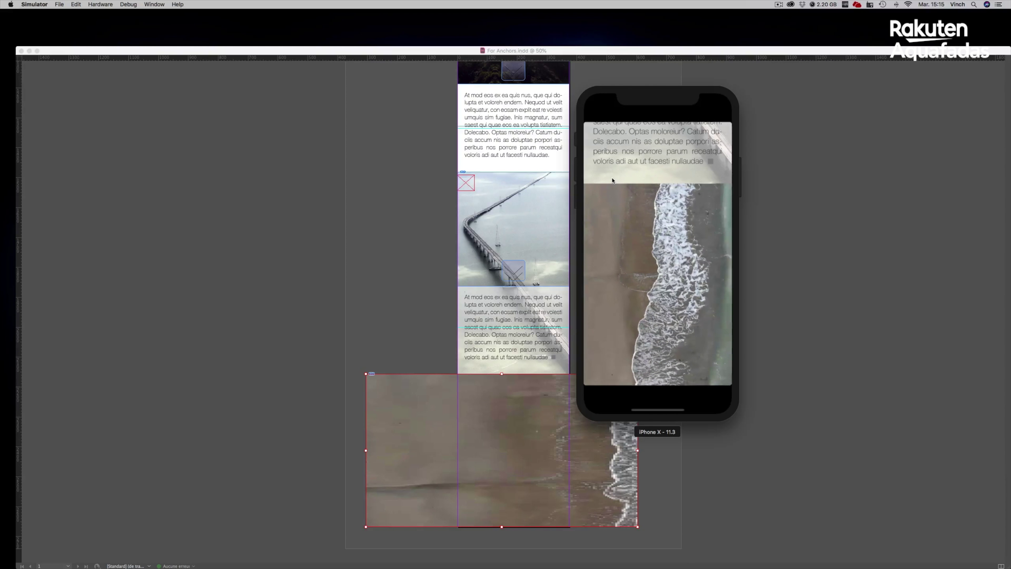